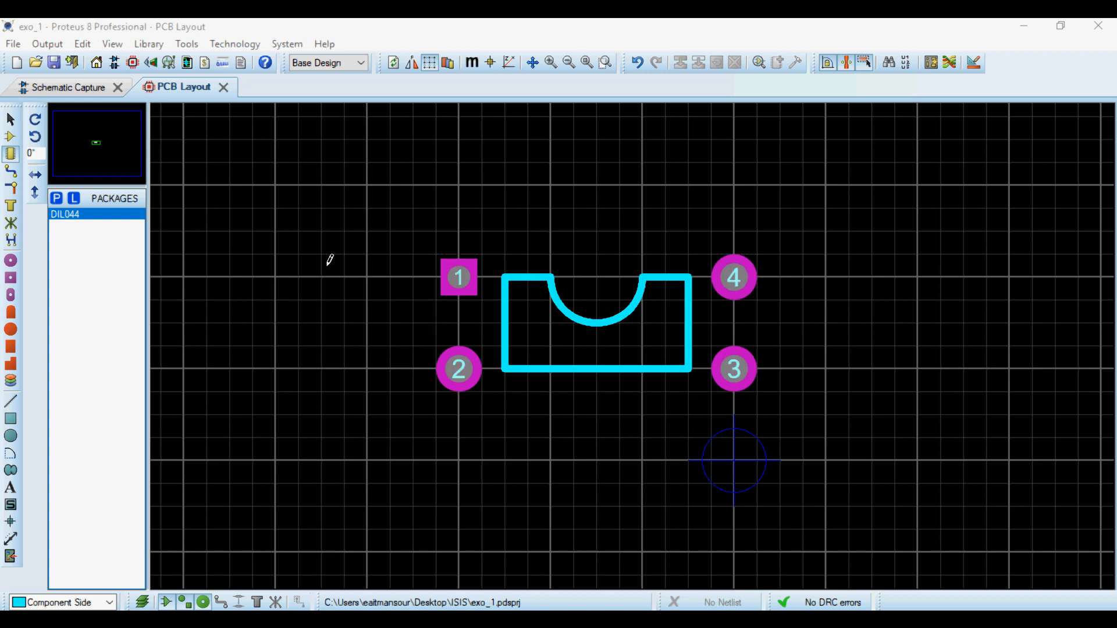
In the schematic, draw a component-style rectangle about 10 by 5 grid squares as the device body
left_click(49, 87)
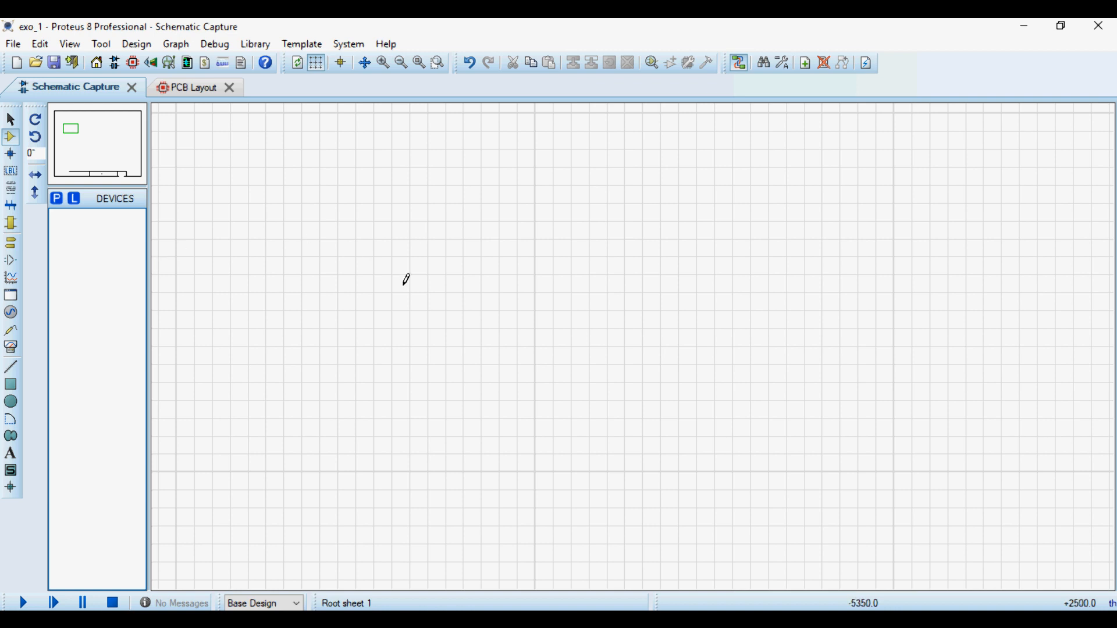
left_click(11, 385)
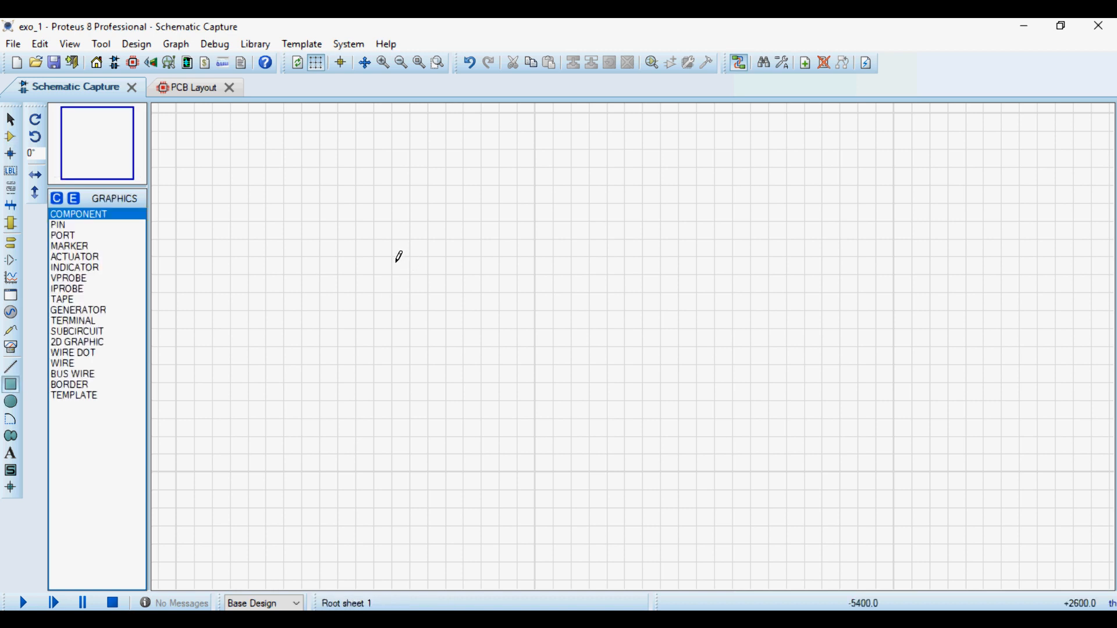
left_click_drag(399, 256, 572, 345)
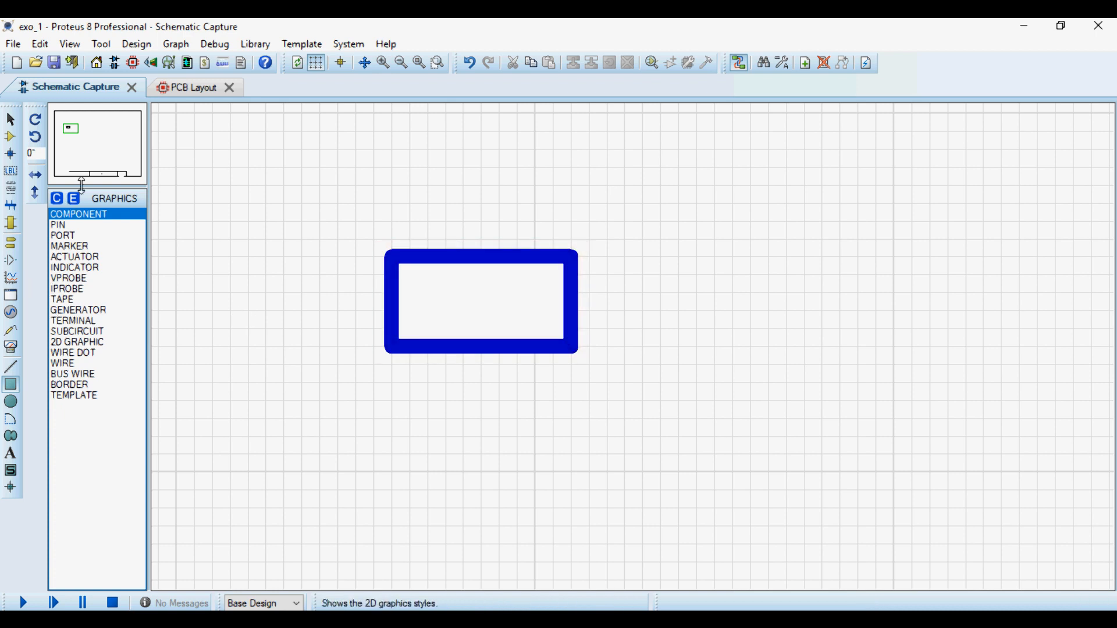
Place four default device pins, two joined to the rectangle's left edge and two beyond its right edge at matching heights
left_click(12, 261)
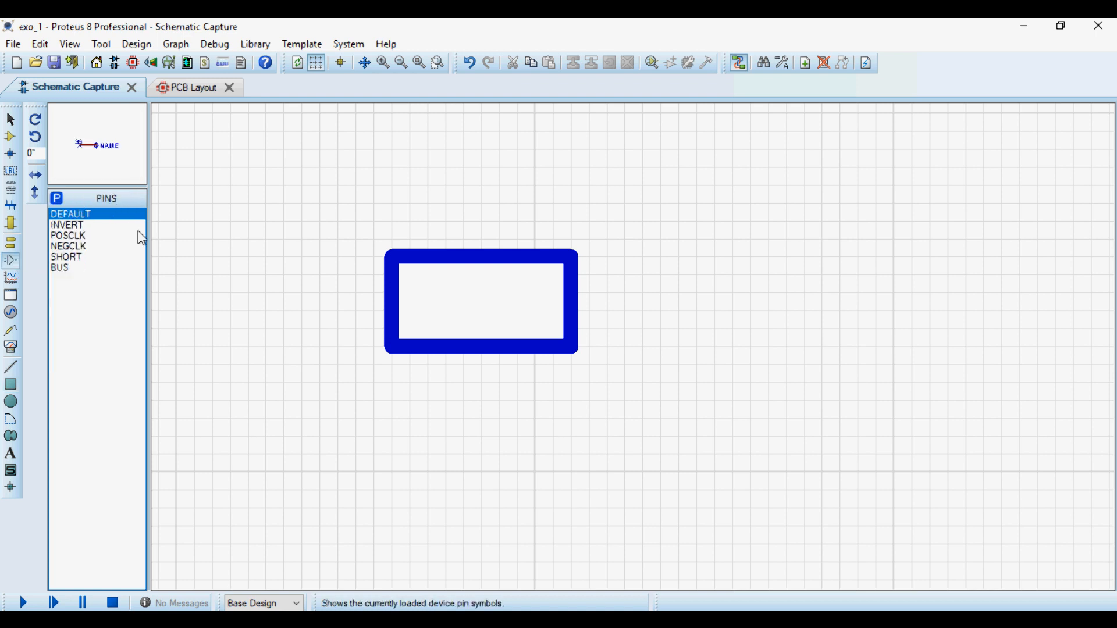
left_click(263, 291)
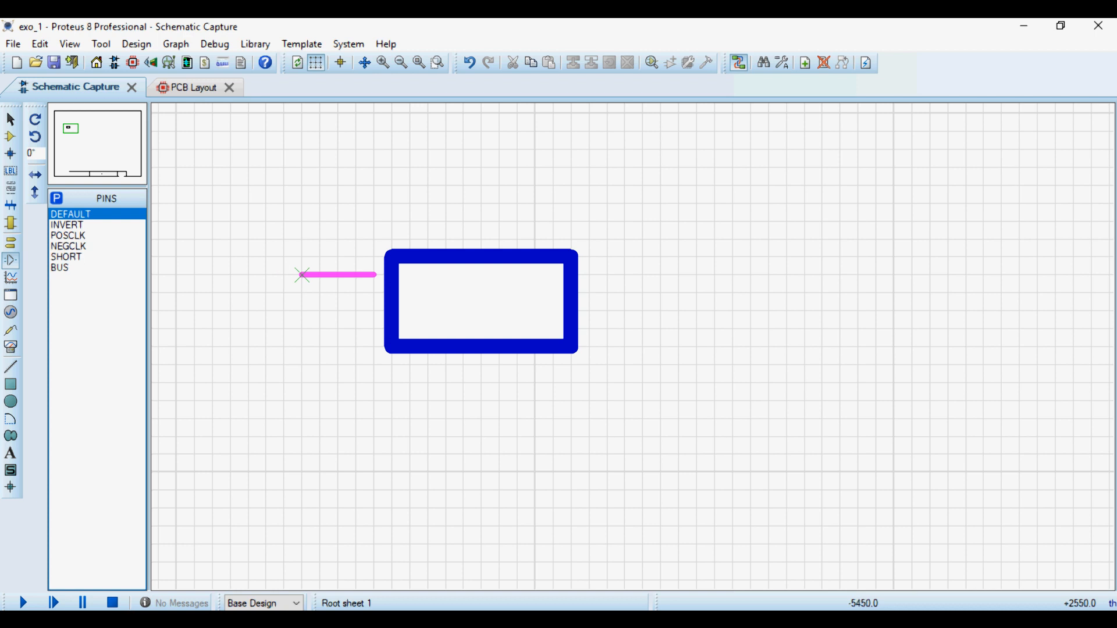
left_click(320, 275)
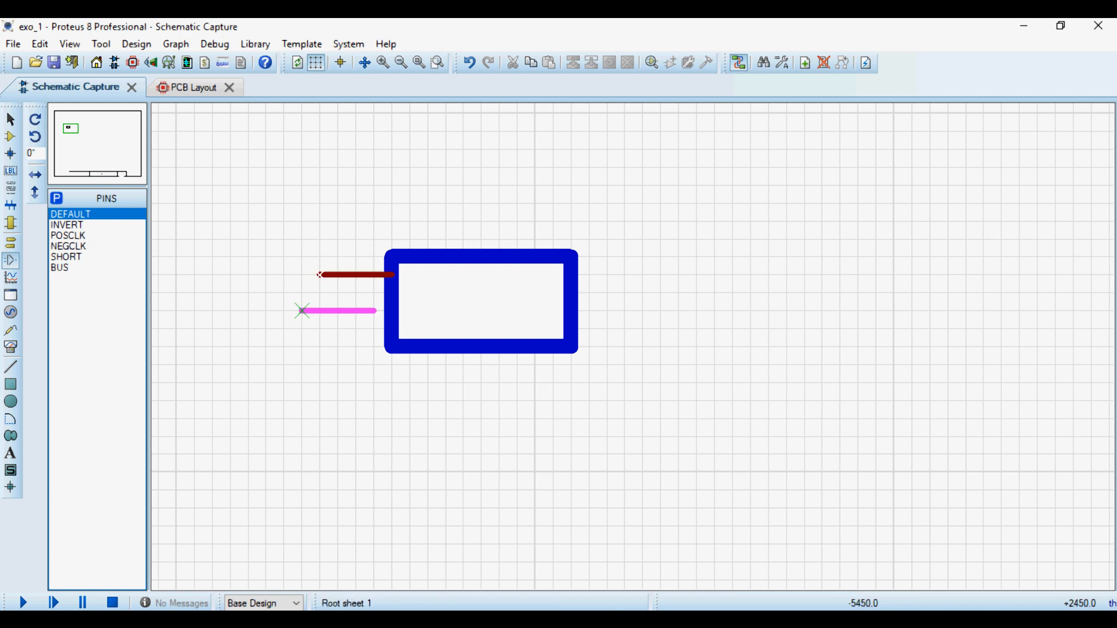
left_click(320, 329)
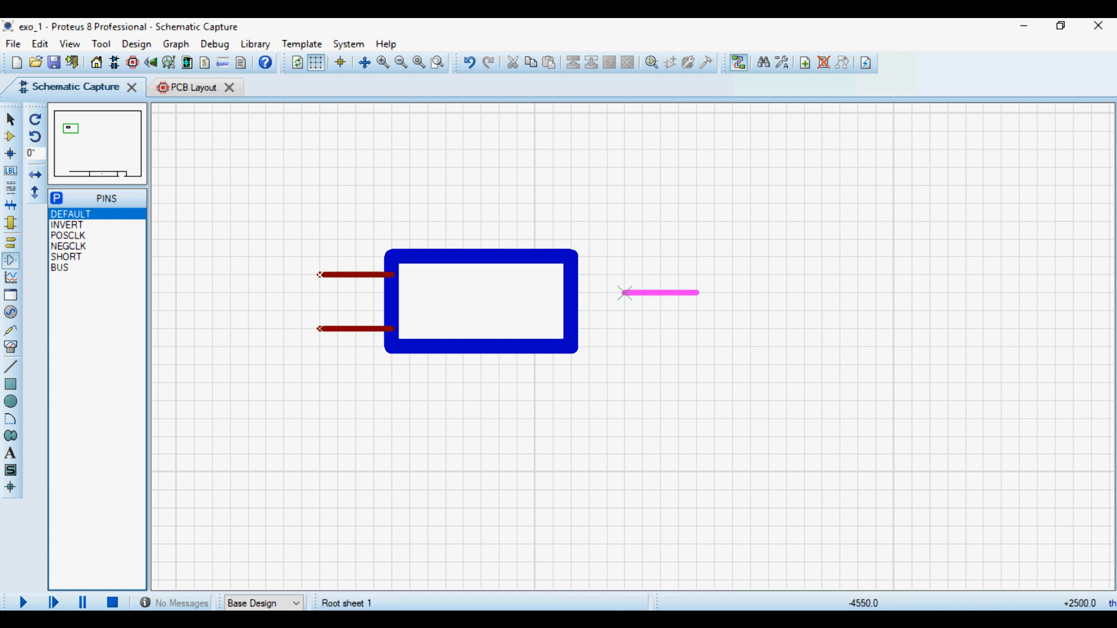
left_click(607, 275)
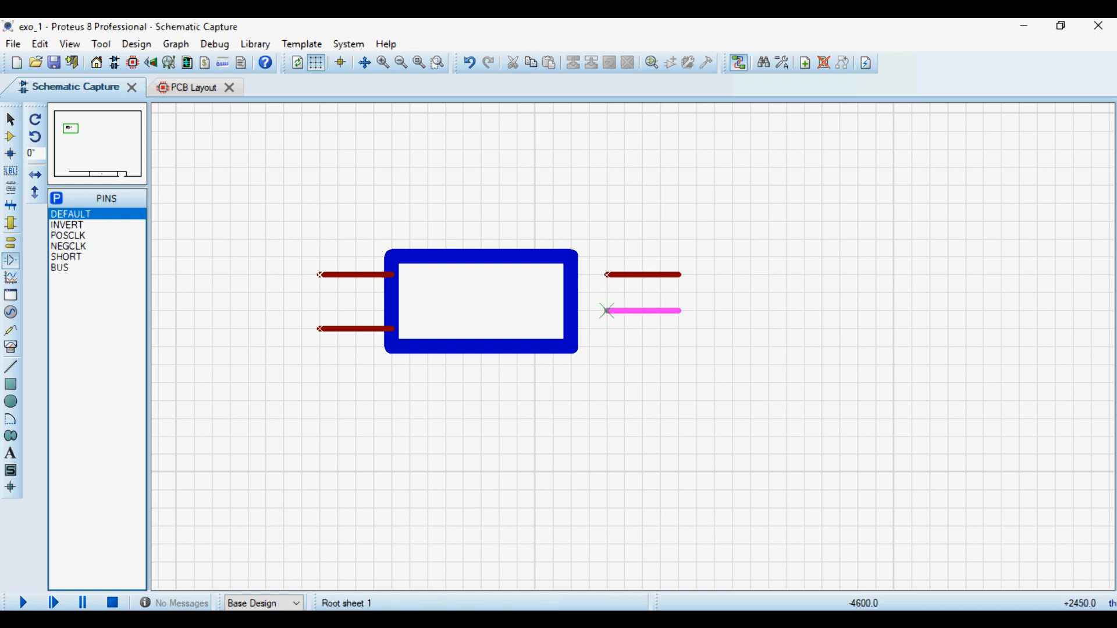
left_click(607, 329)
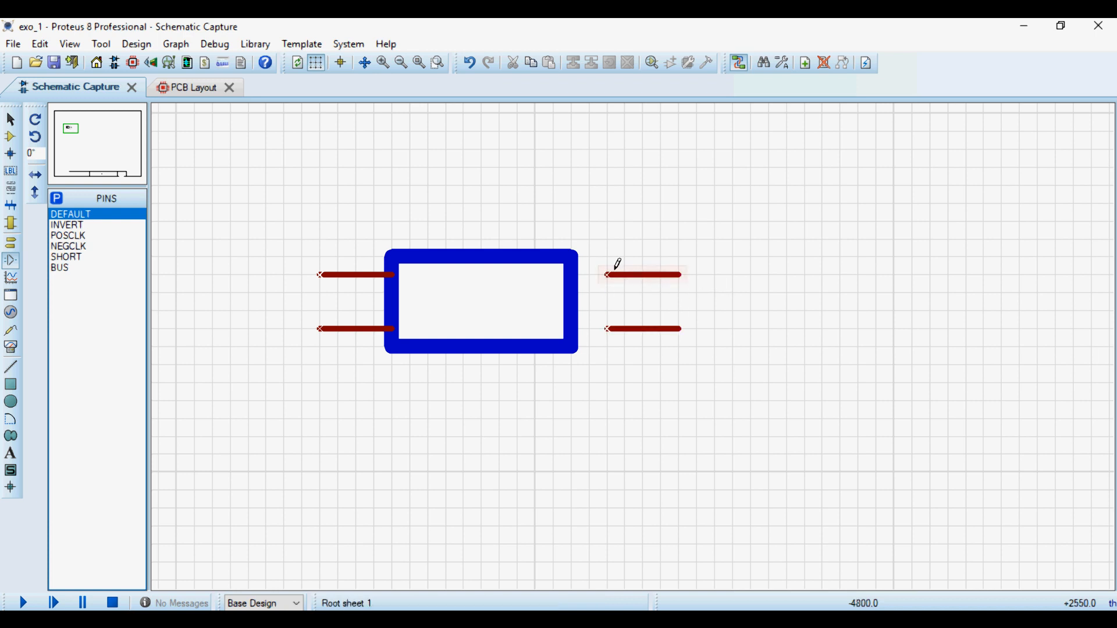
X-mirror the two pins beyond the rectangle's right side and move them against its right edge with their connection ends outward
left_click_drag(750, 239, 590, 348)
right_click(651, 294)
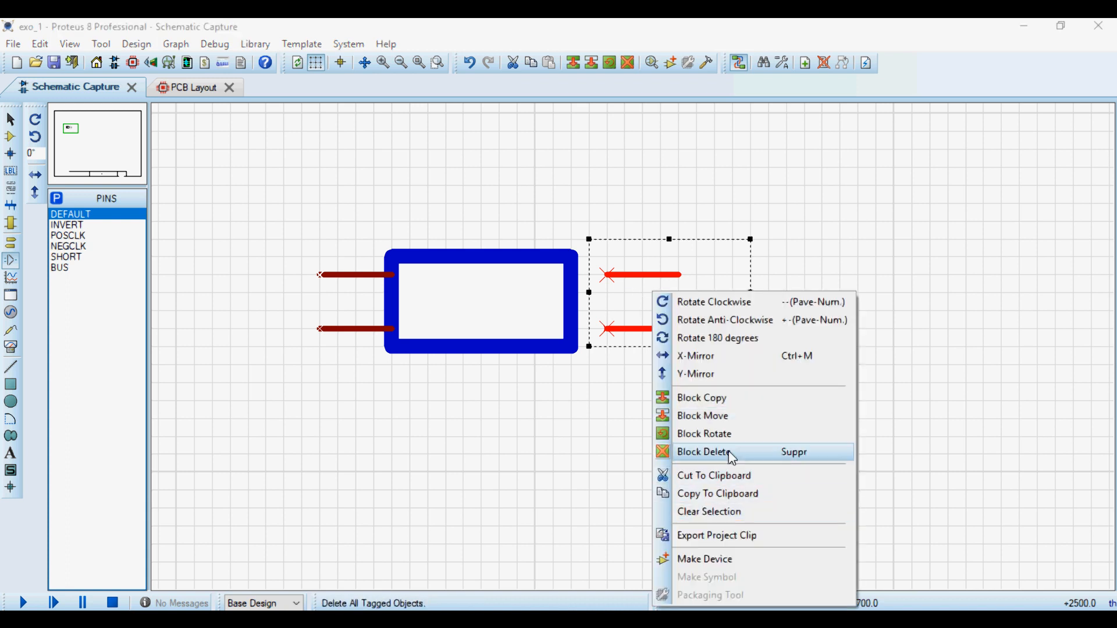
left_click(692, 356)
left_click(786, 156)
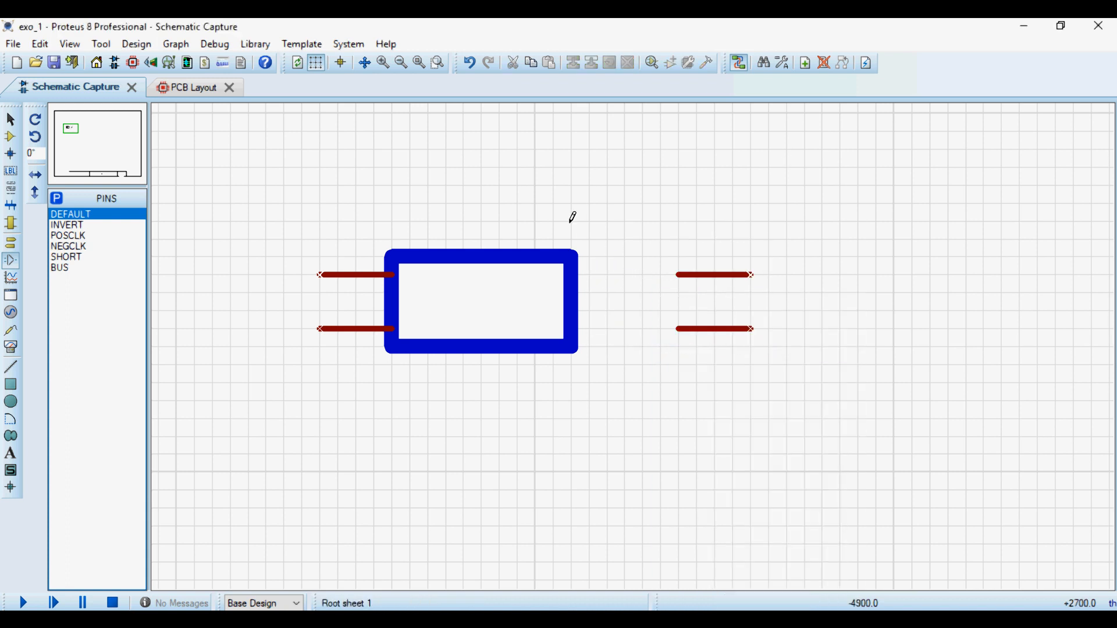
left_click_drag(660, 257, 790, 386)
left_click_drag(728, 349, 609, 344)
left_click(256, 252)
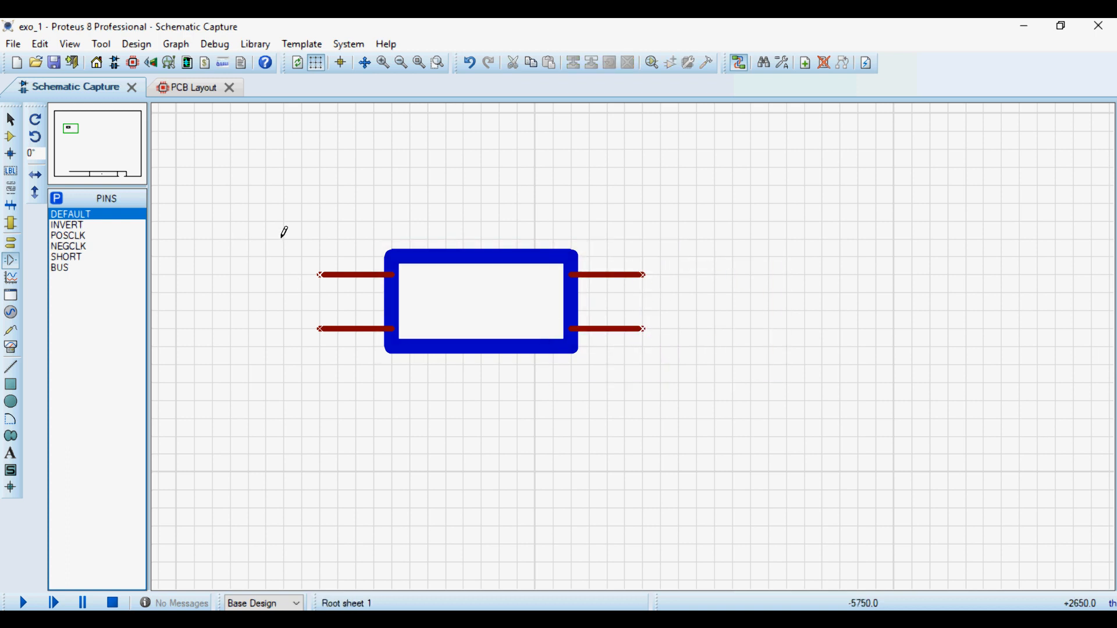
right_click(322, 276)
left_click(259, 250)
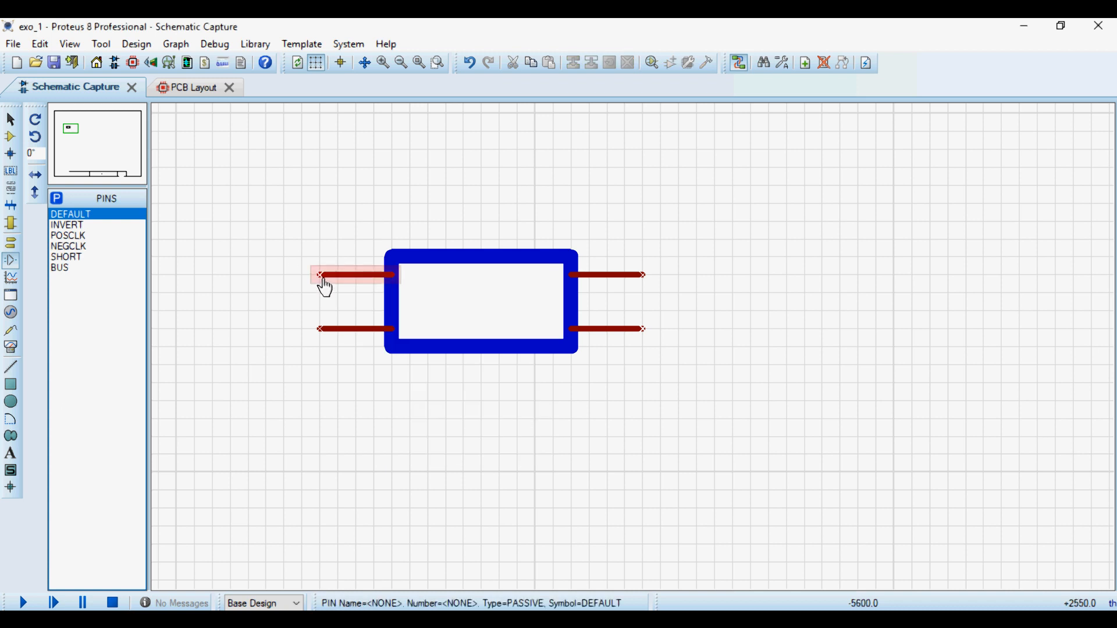
right_click(324, 275)
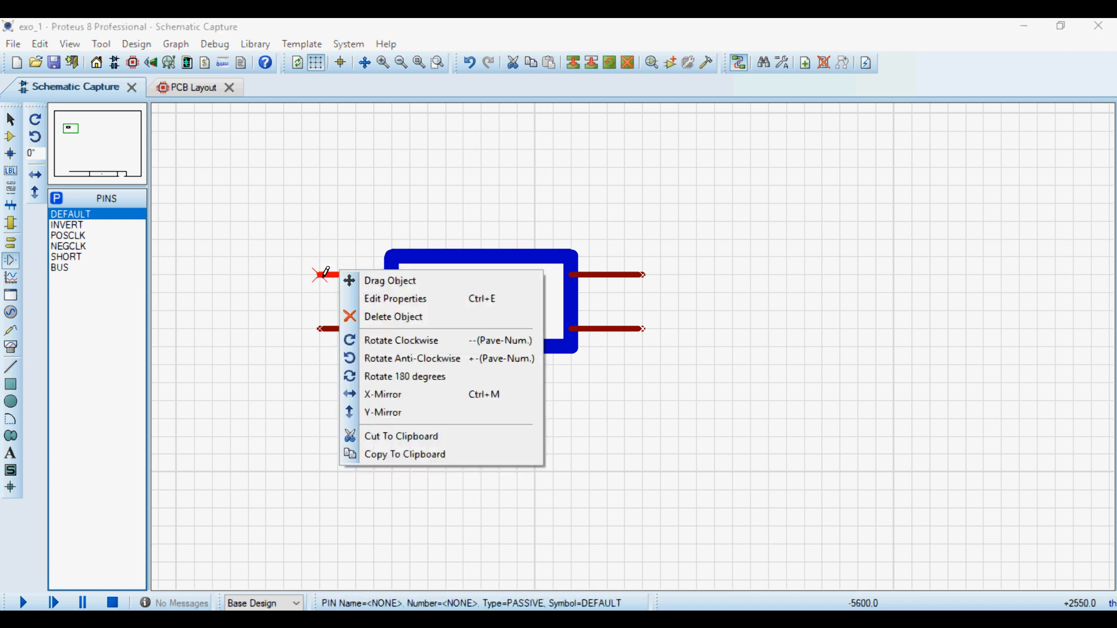
left_click(292, 250)
left_click_drag(284, 242, 339, 299)
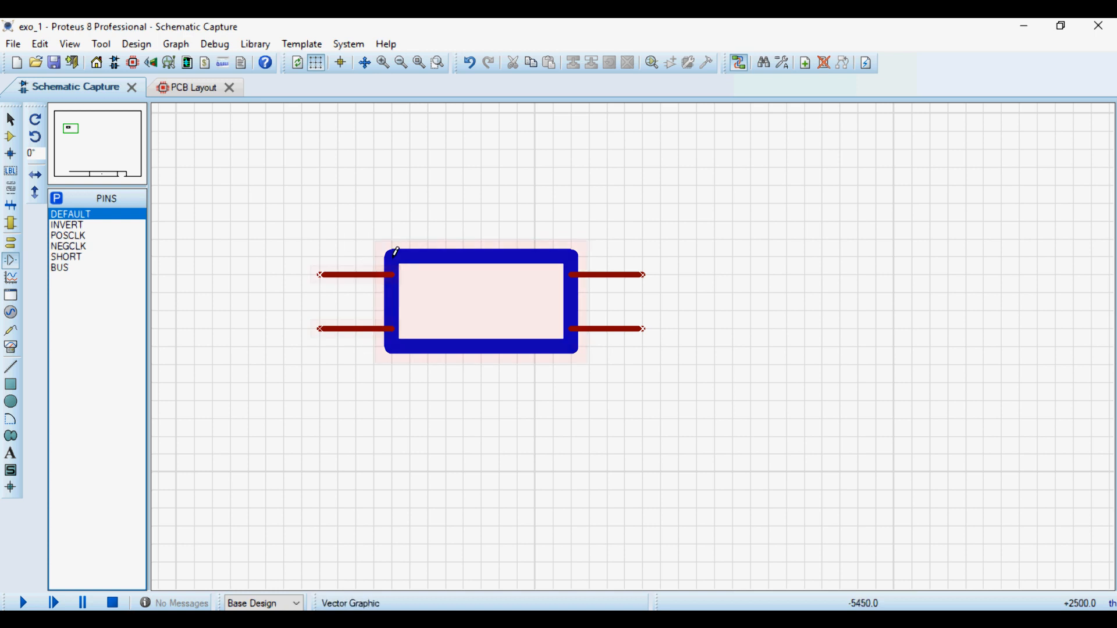
Define the two pins on the body's left side as inputs: IN with number 1 above and GI with number 2 below
double_click(360, 285)
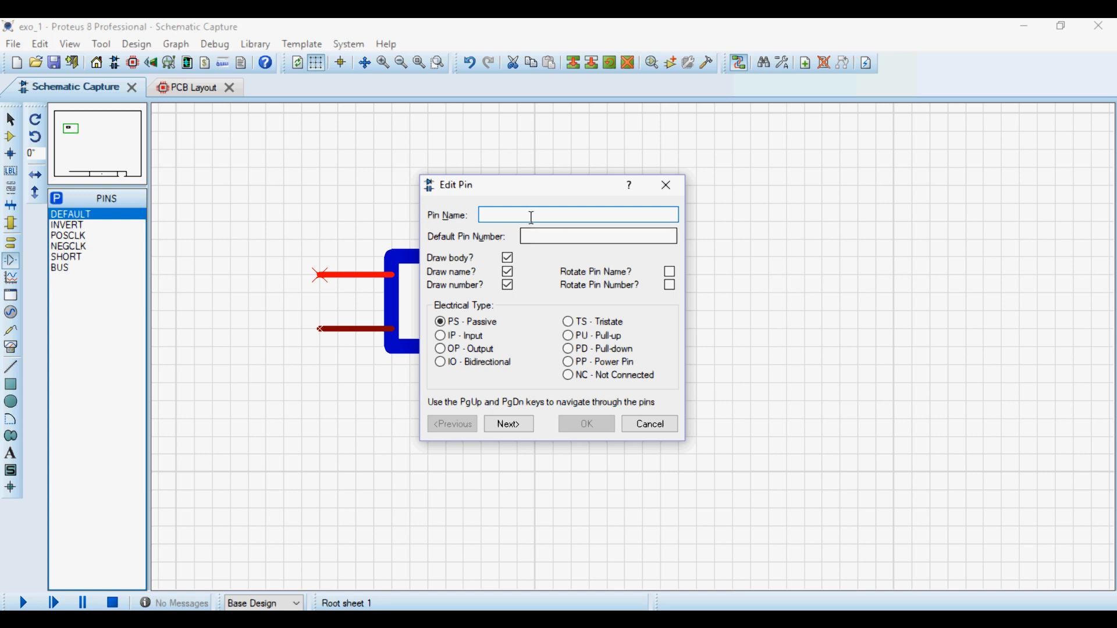
type("in")
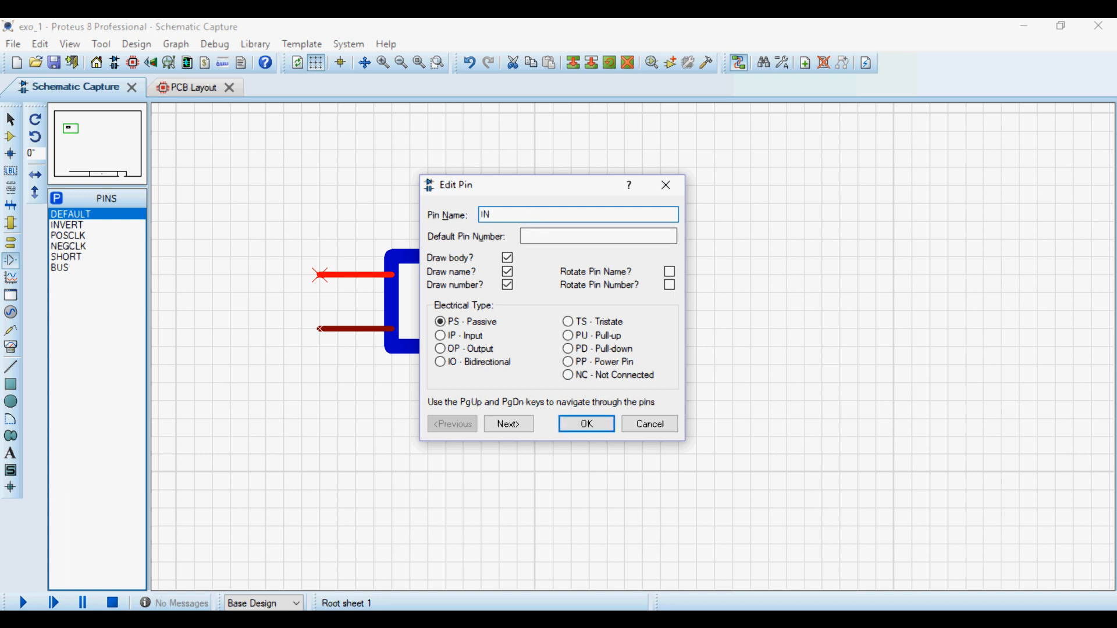
left_click(579, 239)
type("1")
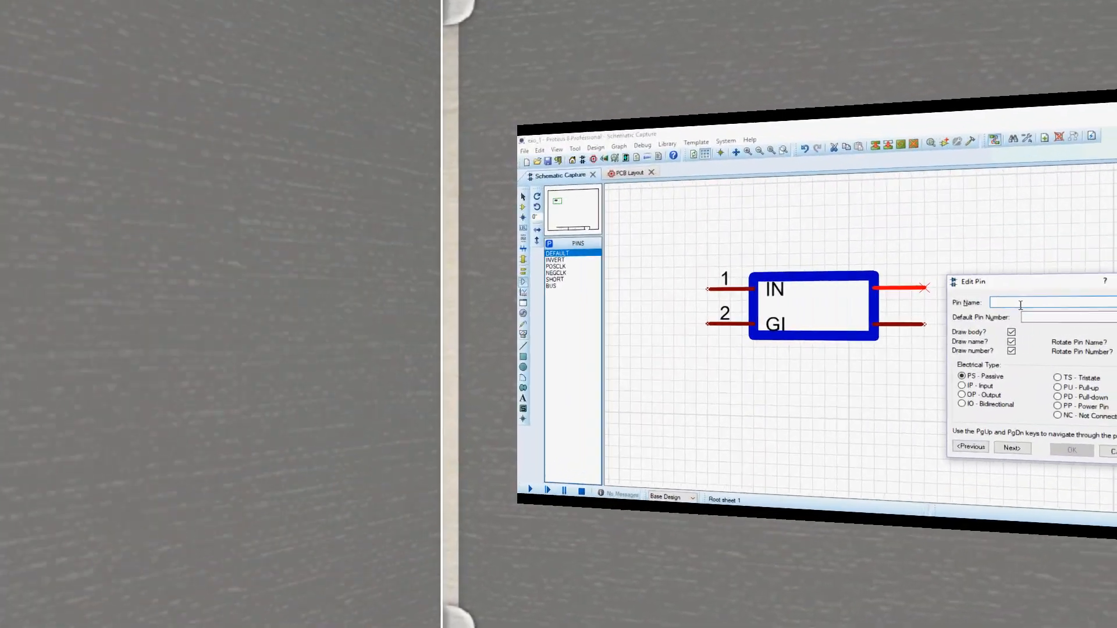
Define the upper pin on the body's right side as OUT, default pin number 3, with electrical type Output
type("OUT")
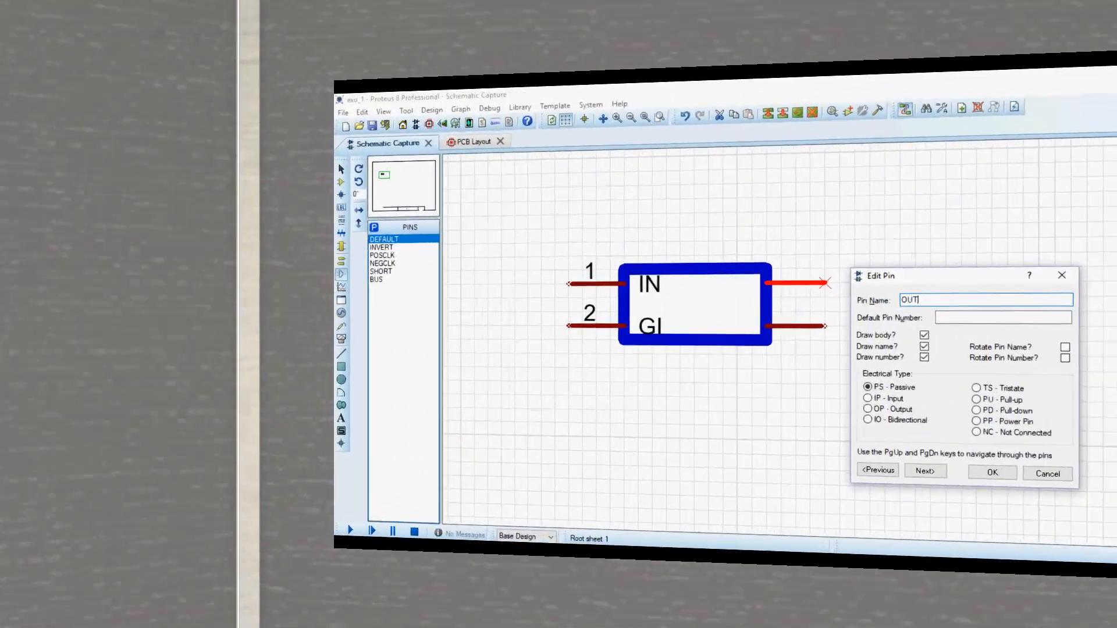
left_click(1059, 318)
type("3")
left_click(961, 395)
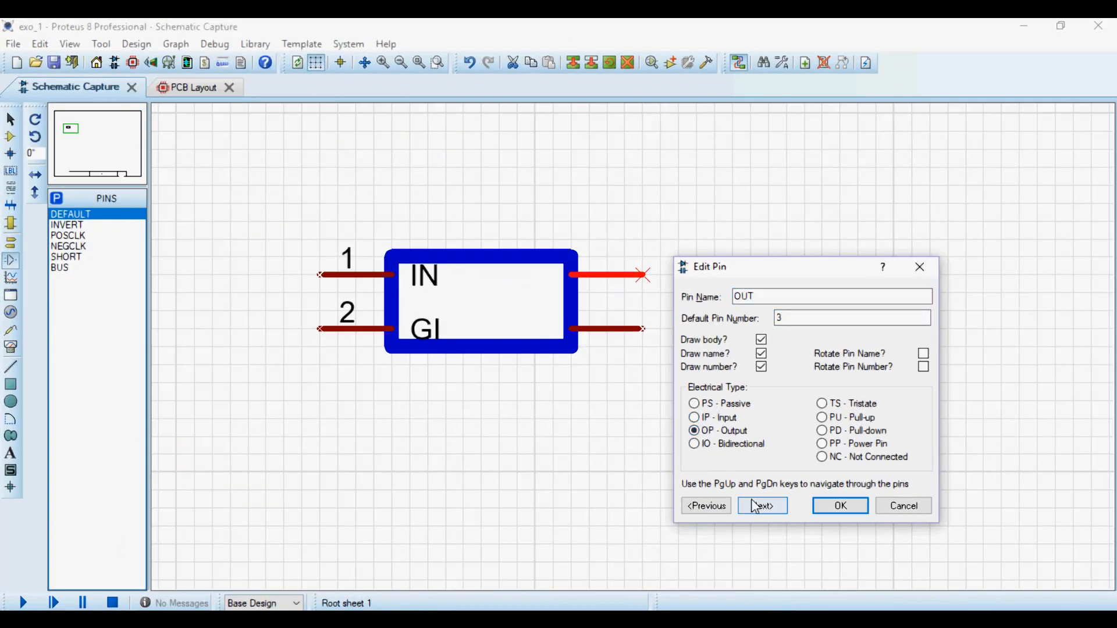
Name the lower pin on the body's right side GO and set its electrical type to Output
left_click(761, 505)
type("GO")
left_click(694, 431)
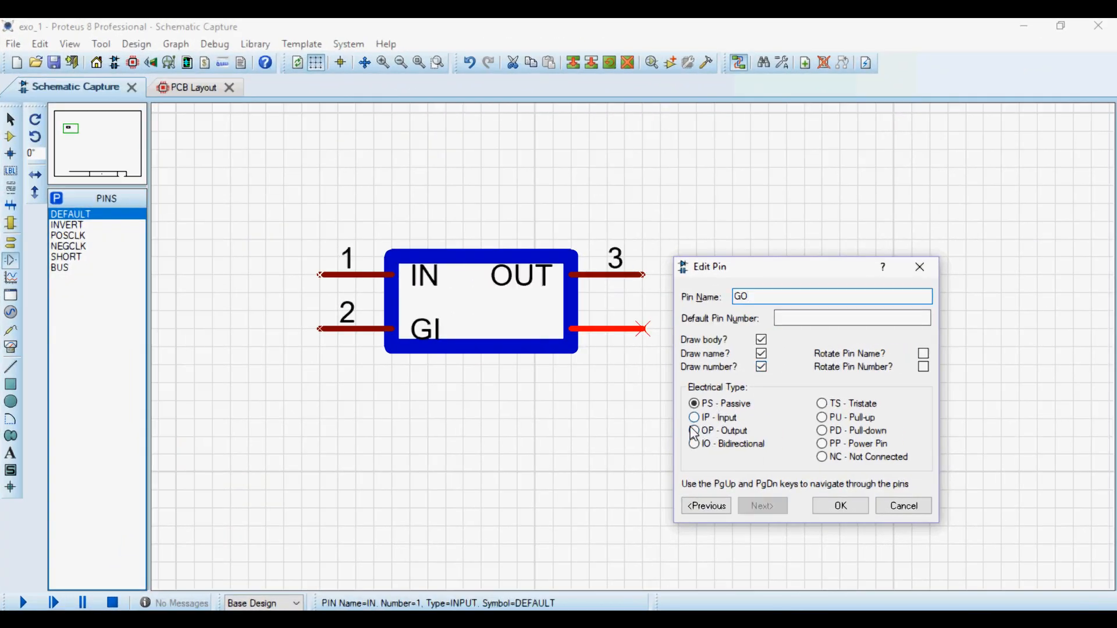
left_click(839, 505)
Stretch the body rectangle by one grid square at its upper and lower edges so it clears the pin names
right_click(439, 246)
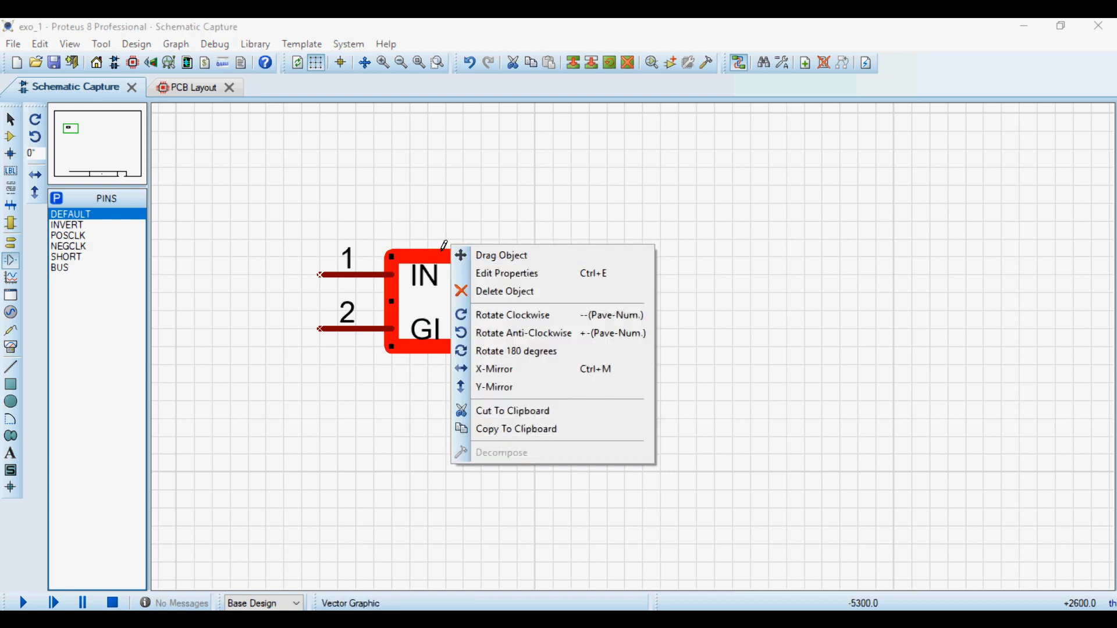
left_click(415, 229)
left_click_drag(479, 347, 483, 365)
left_click(524, 392)
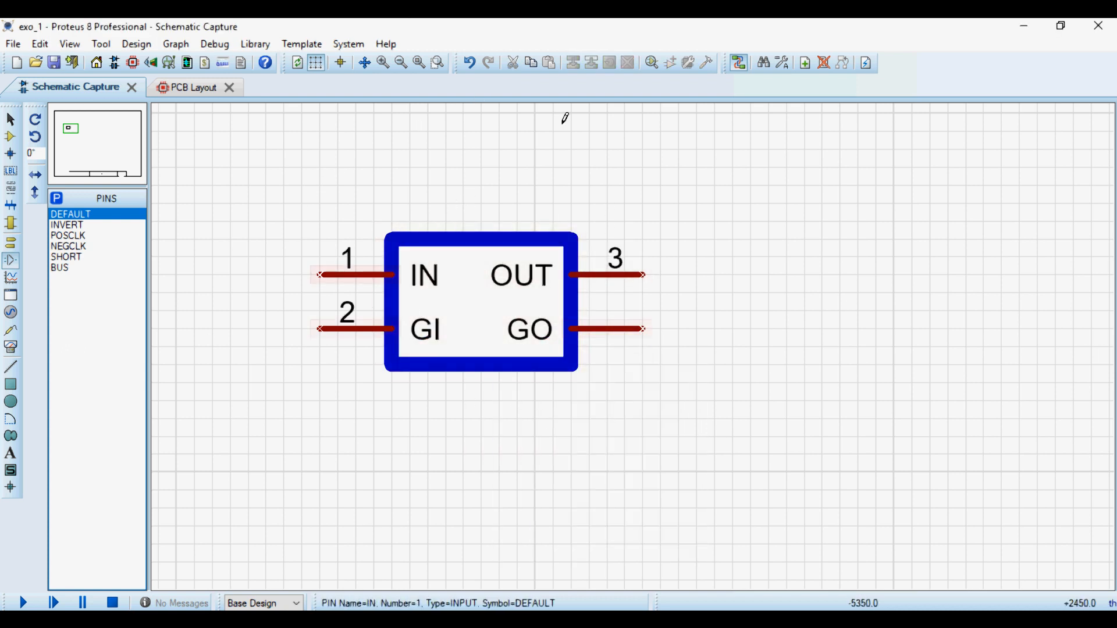
Set the GO pin's default pin number to 4
left_click_drag(247, 147, 740, 449)
double_click(605, 342)
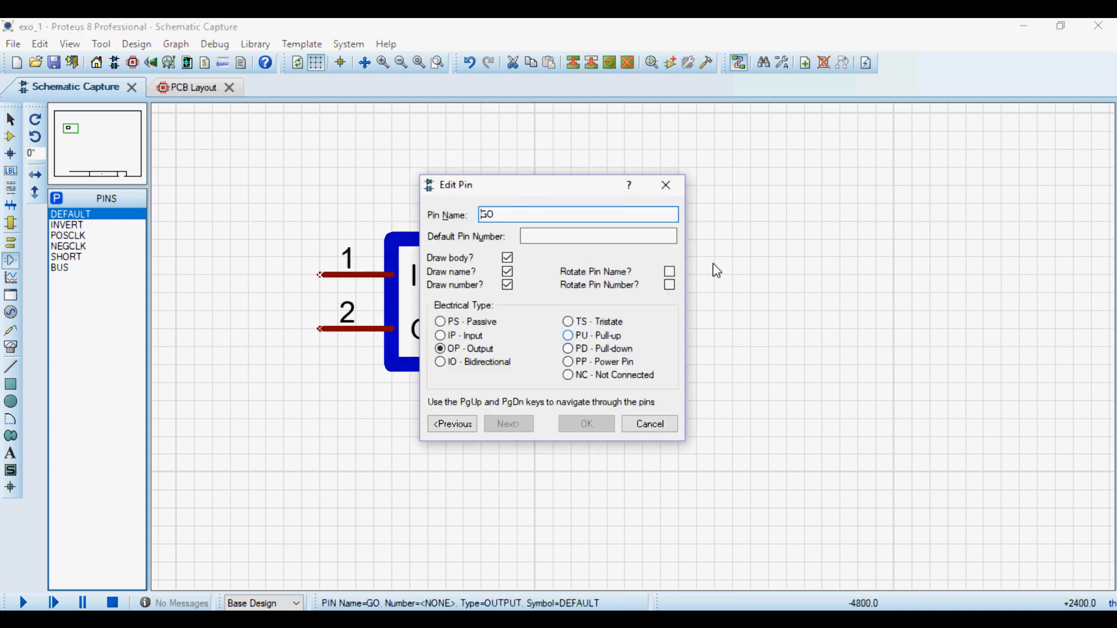
left_click_drag(544, 192, 875, 217)
type("4")
left_click(911, 454)
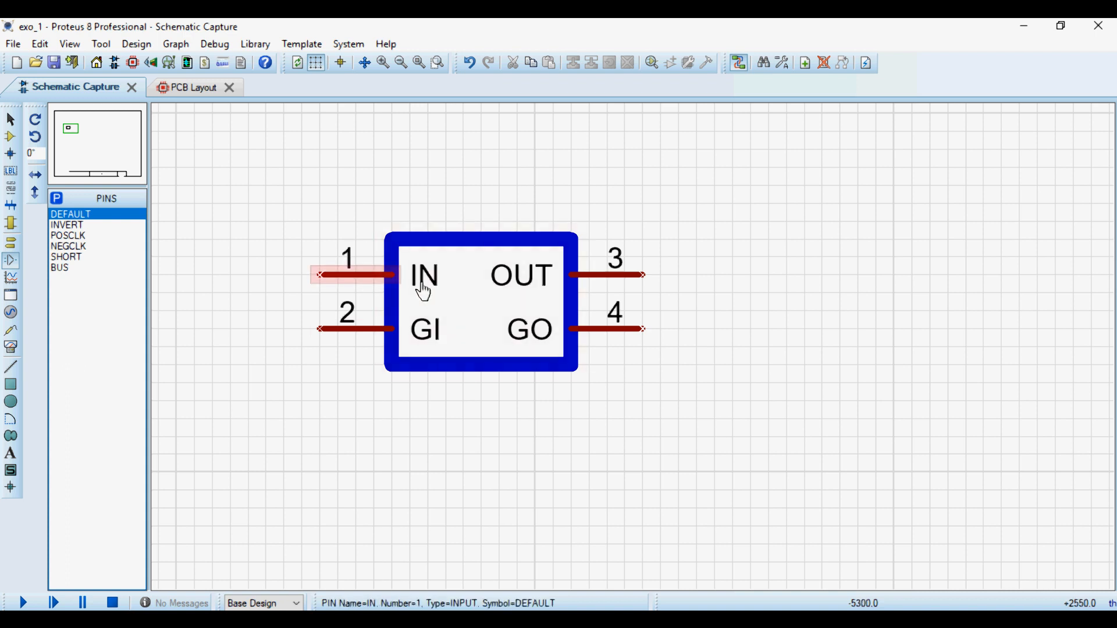
Make a device from the rectangle and its four pins, with device name EXO1 and reference prefix U, and continue to its packagings
left_click_drag(283, 167, 678, 436)
right_click(547, 248)
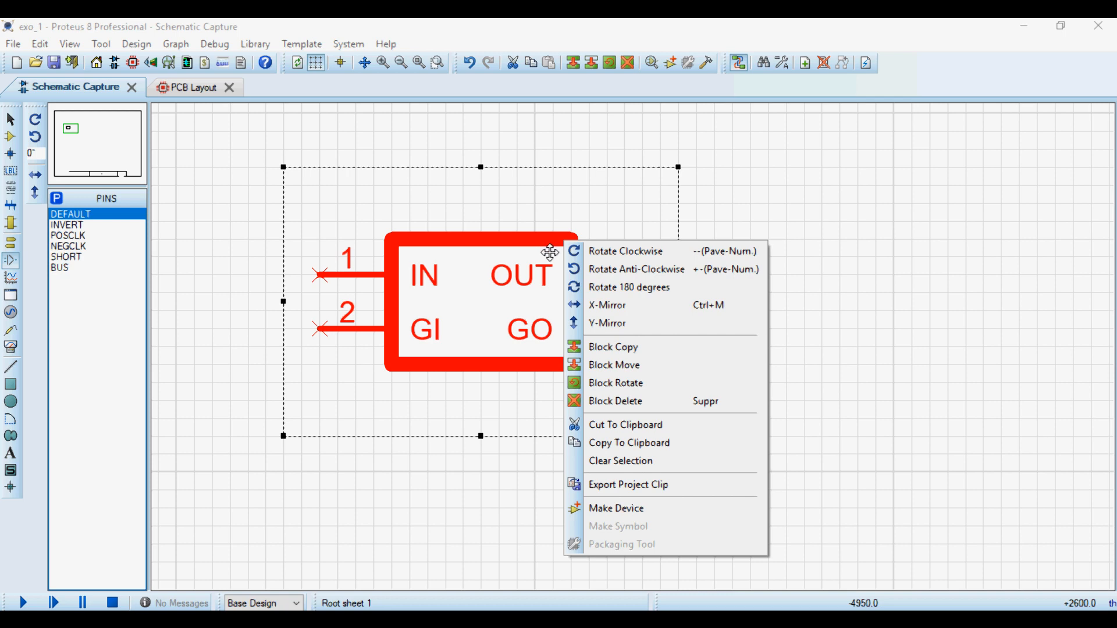
left_click(612, 512)
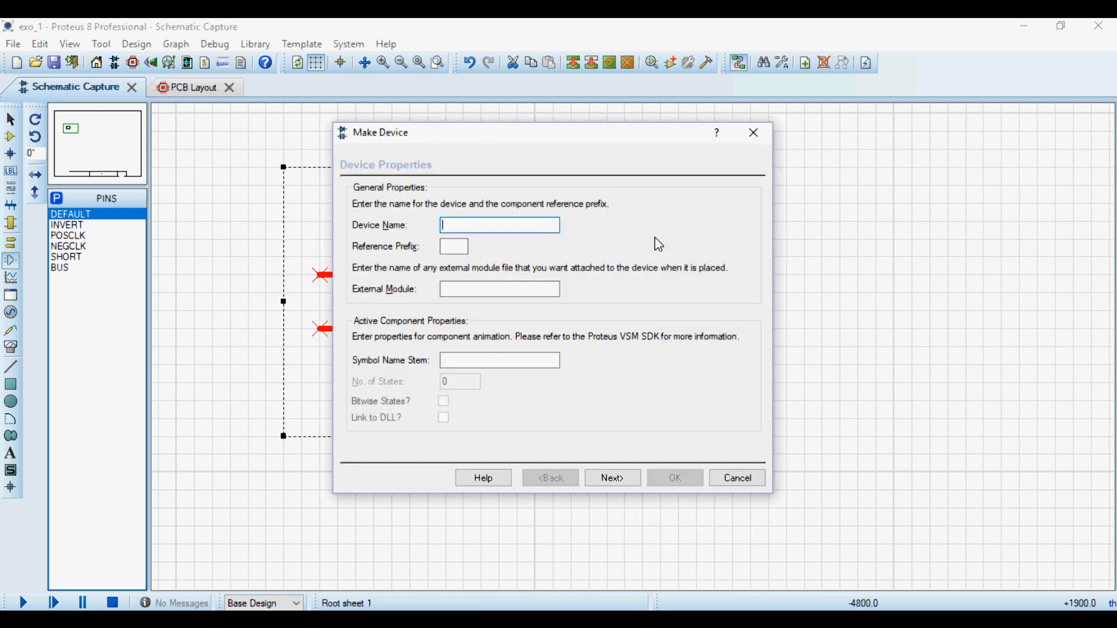
left_click_drag(554, 135, 848, 234)
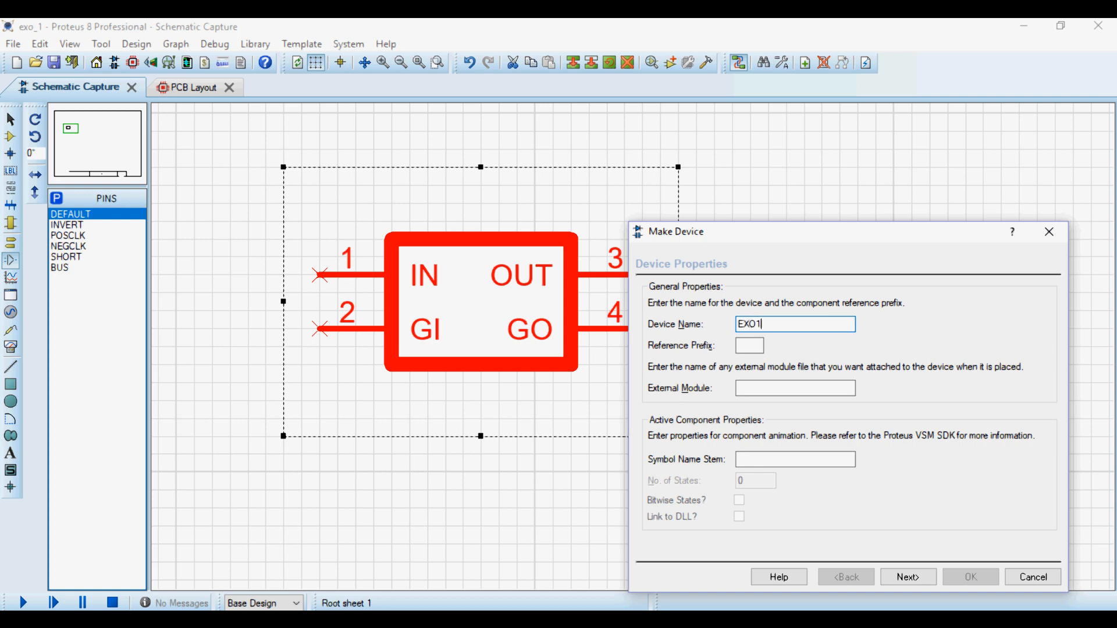
left_click(750, 346)
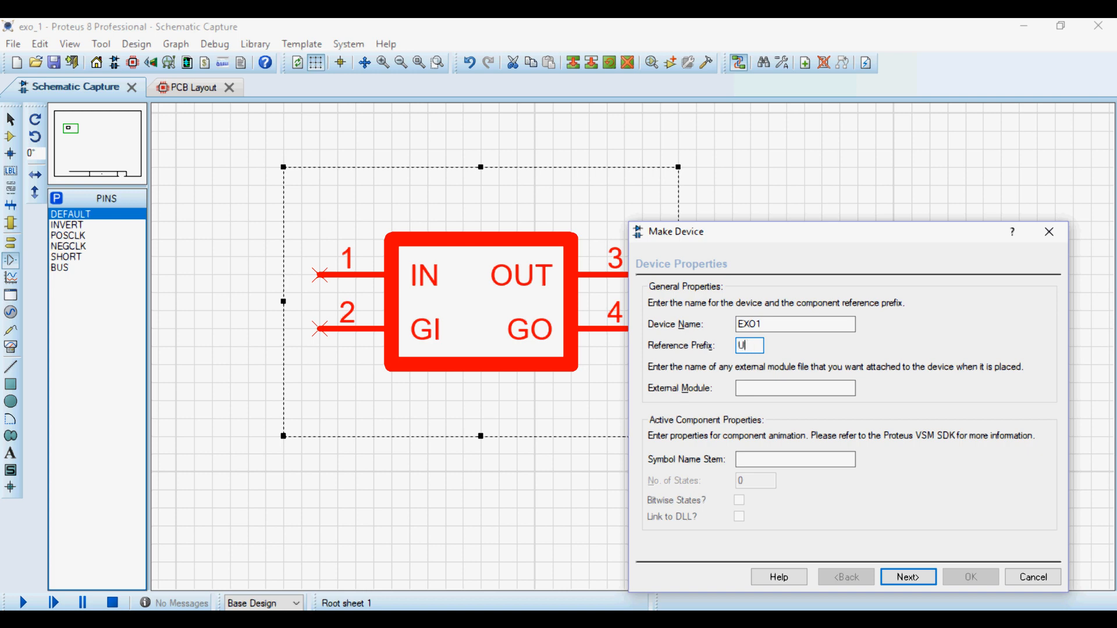
left_click(908, 577)
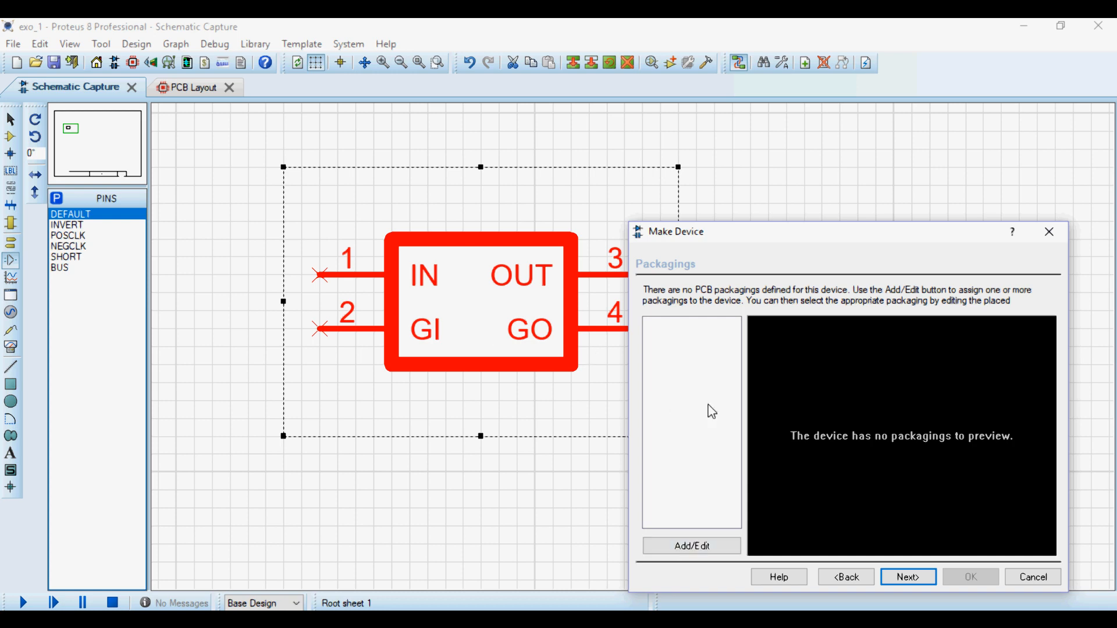
Find the DIL044 package and add it as the device's default packaging
left_click(677, 549)
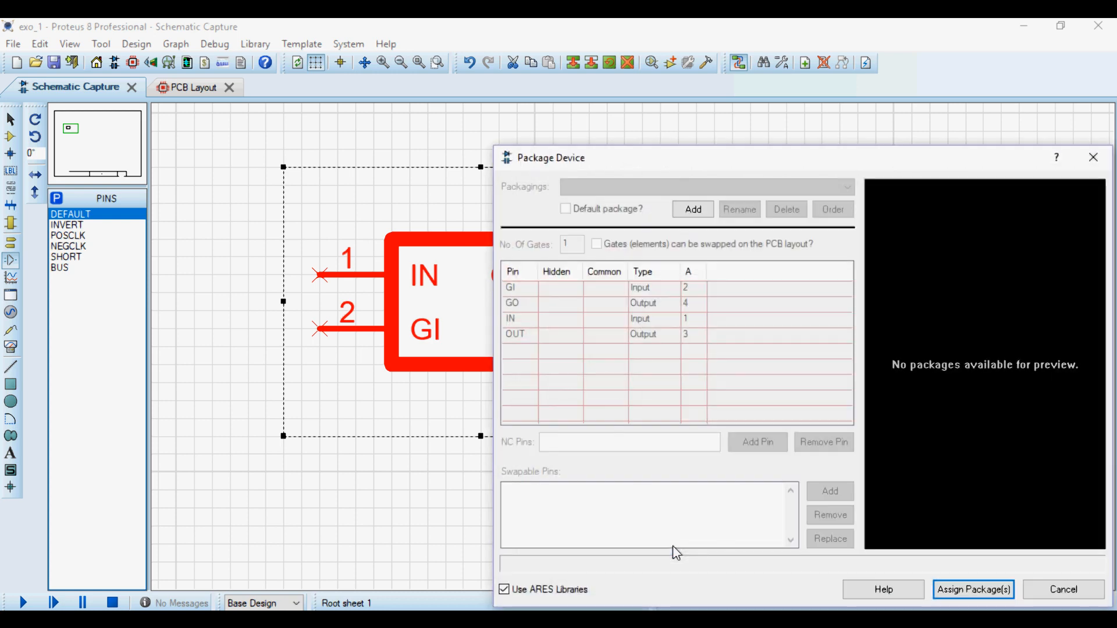
left_click(693, 211)
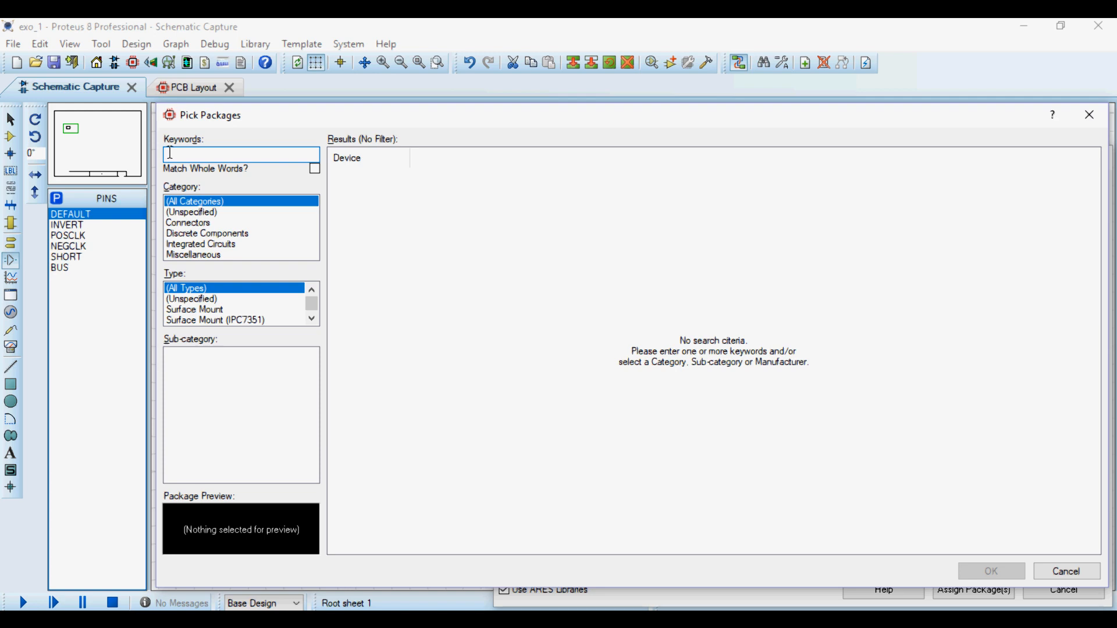
type("DIL044")
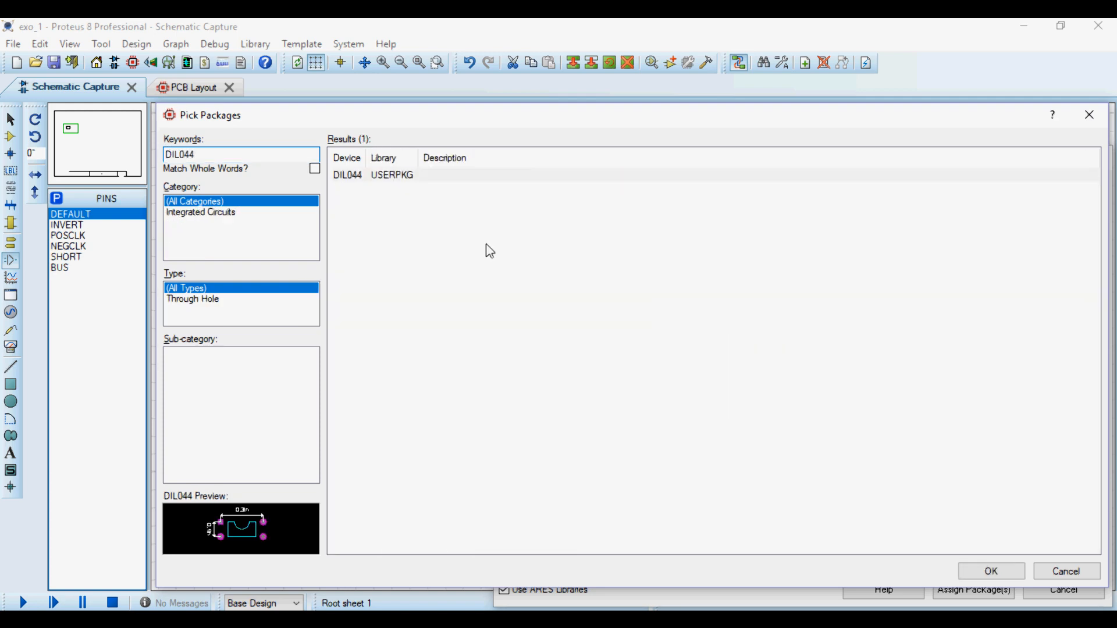
double_click(357, 179)
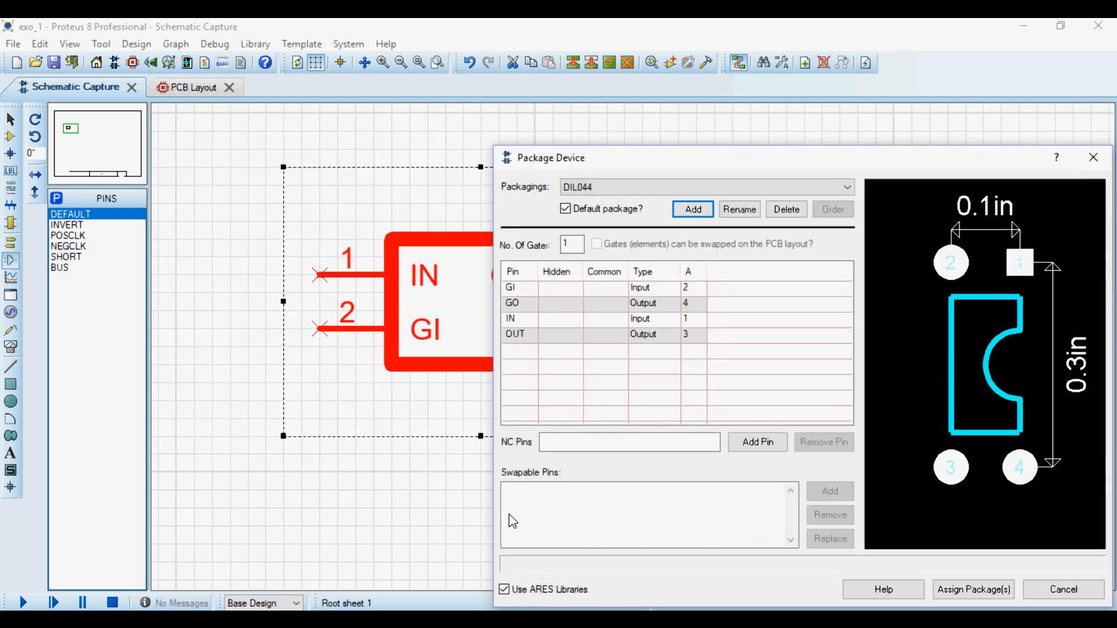
left_click_drag(805, 151, 819, 173)
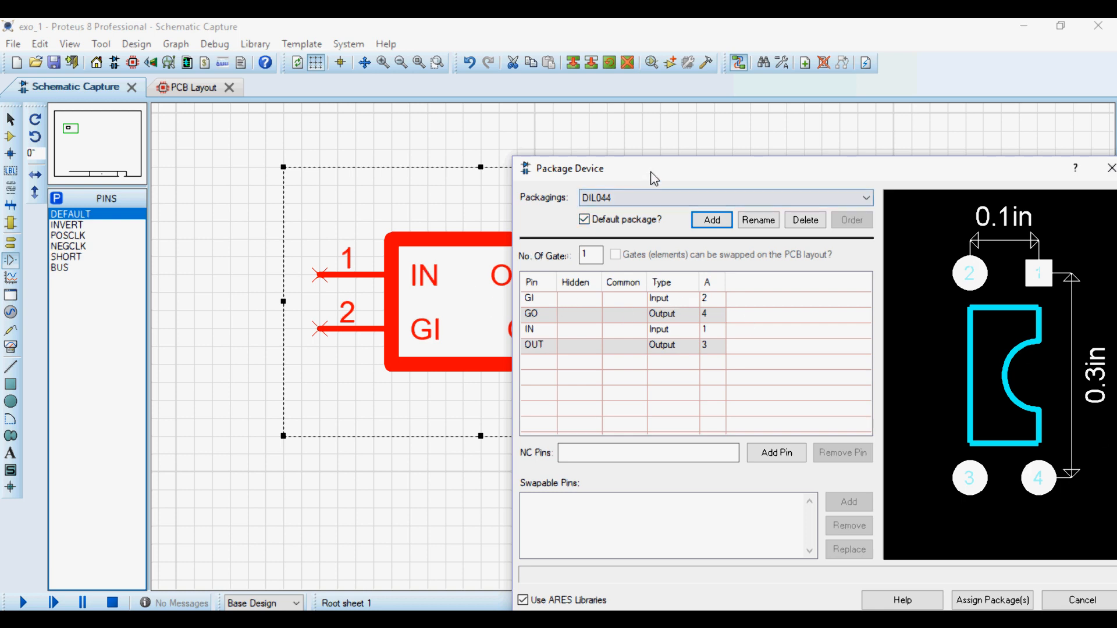
Compare the GI, GO, IN and OUT pin assignments with the schematic symbol and the pads of the DIL044 package
left_click_drag(653, 177, 714, 172)
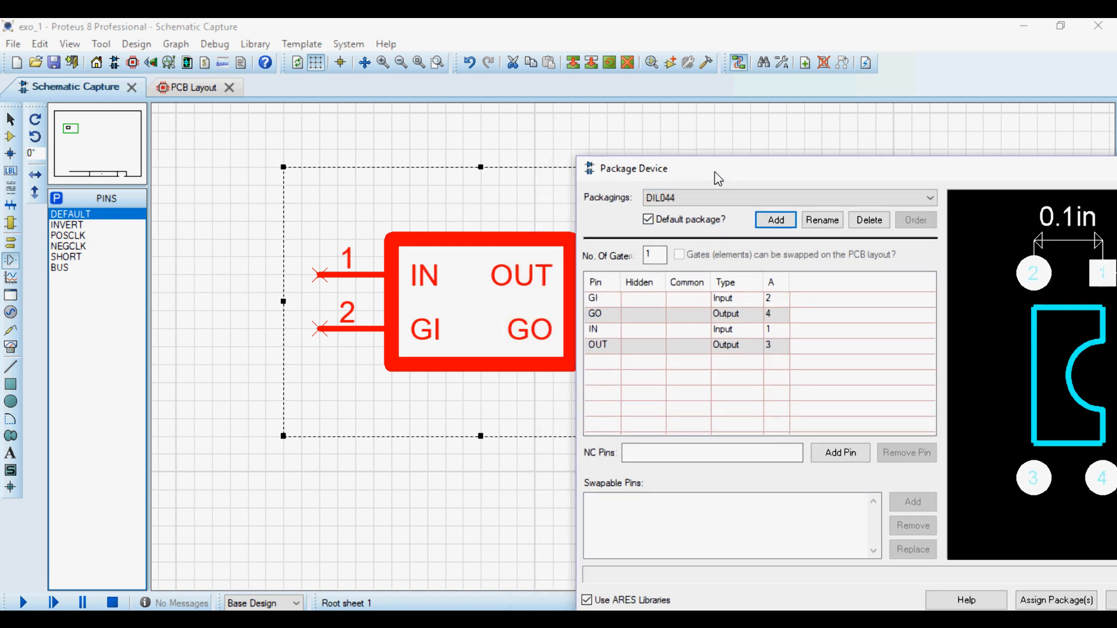
left_click(740, 304)
left_click_drag(818, 162, 407, 96)
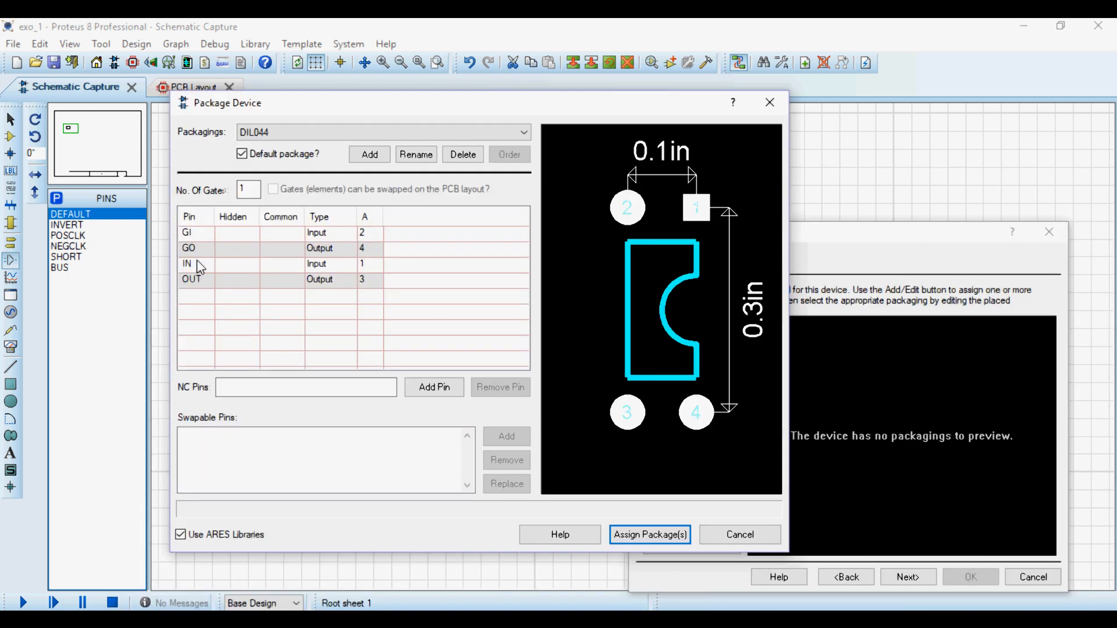
left_click_drag(303, 103, 364, 415)
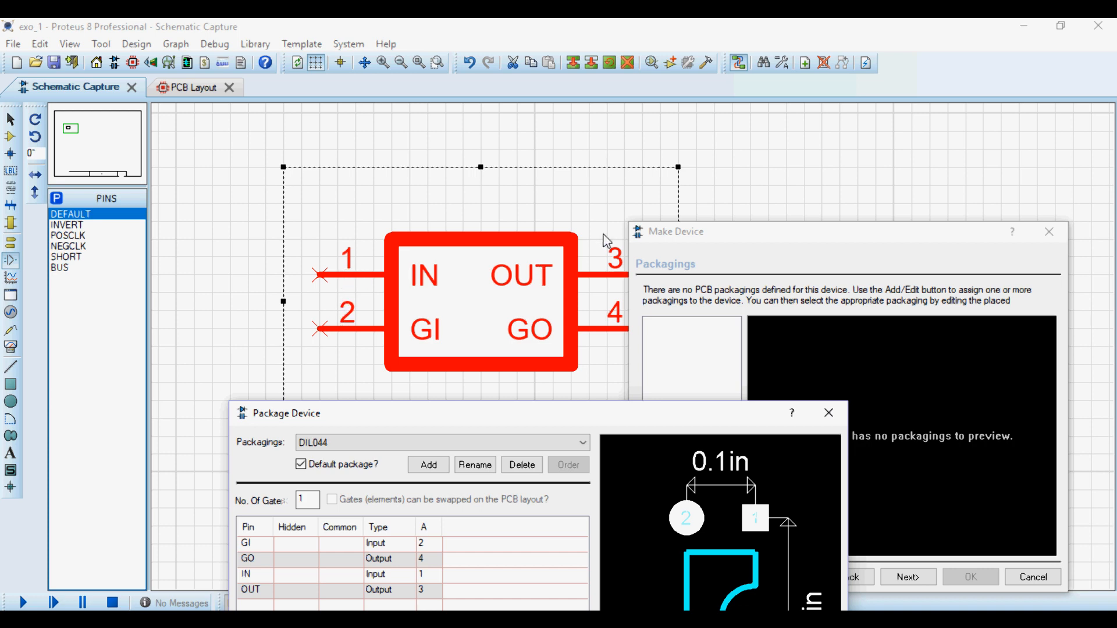
left_click_drag(570, 416, 660, 183)
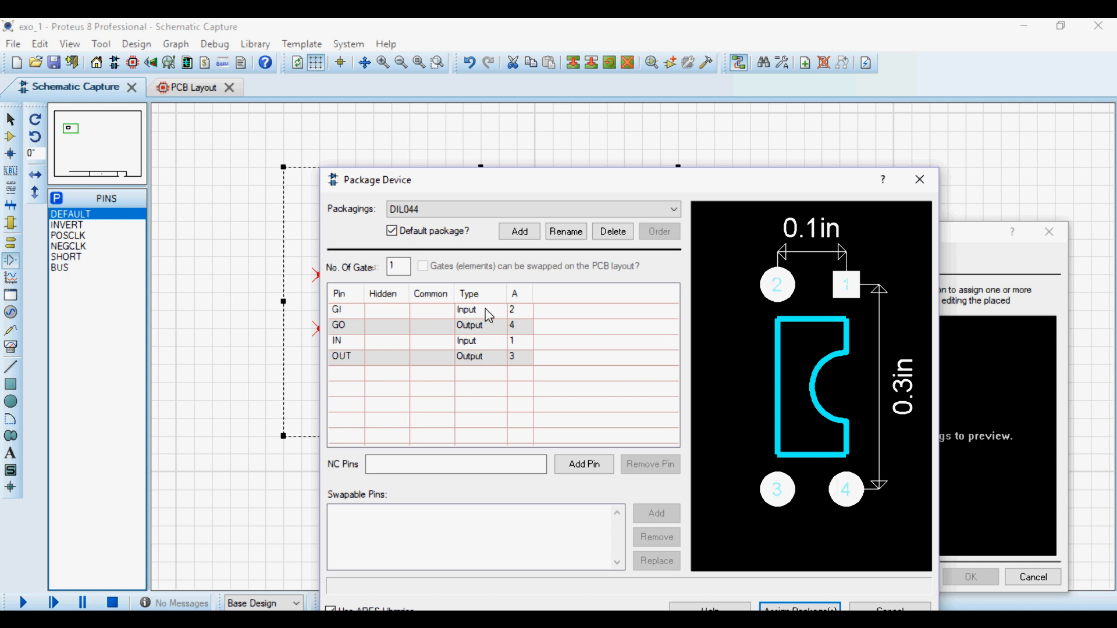
left_click(339, 313)
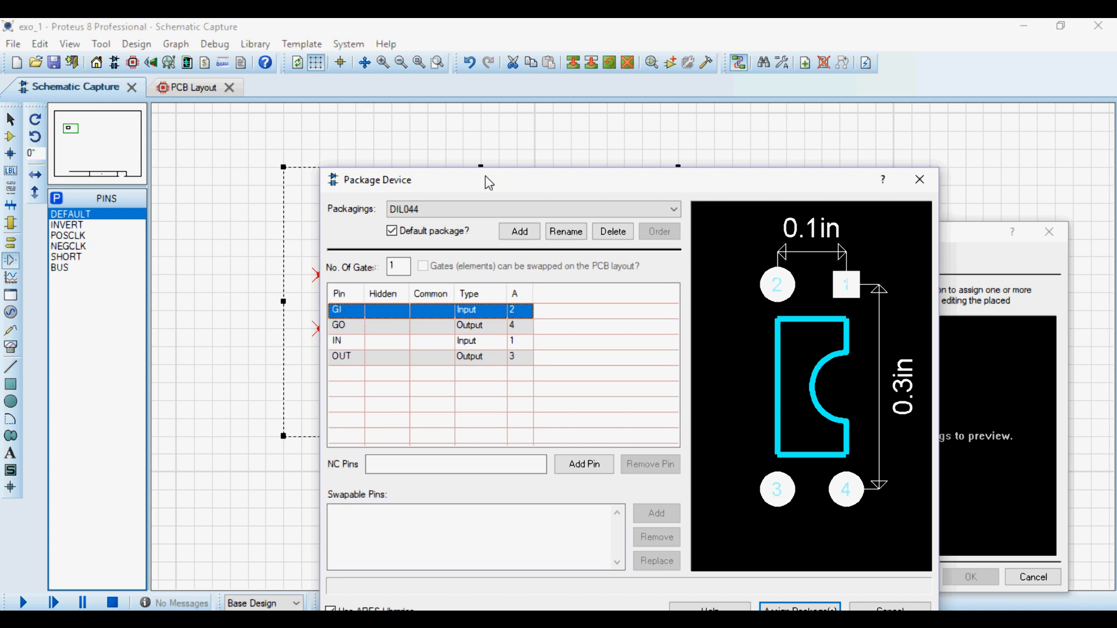
left_click_drag(581, 192, 644, 205)
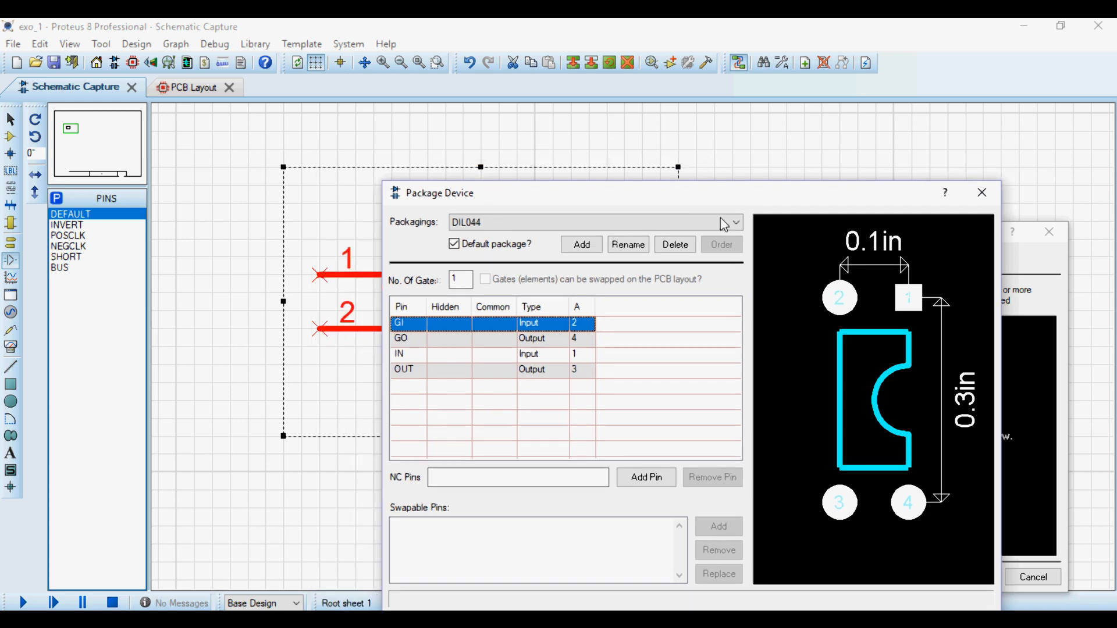
left_click_drag(723, 224, 803, 213)
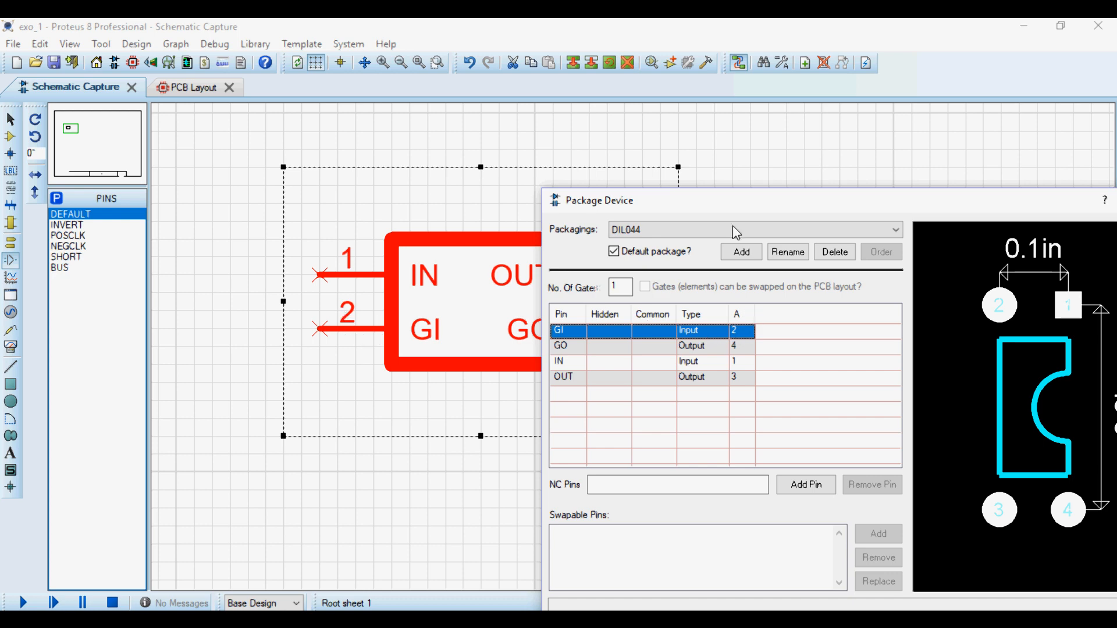
left_click_drag(704, 200, 374, 200)
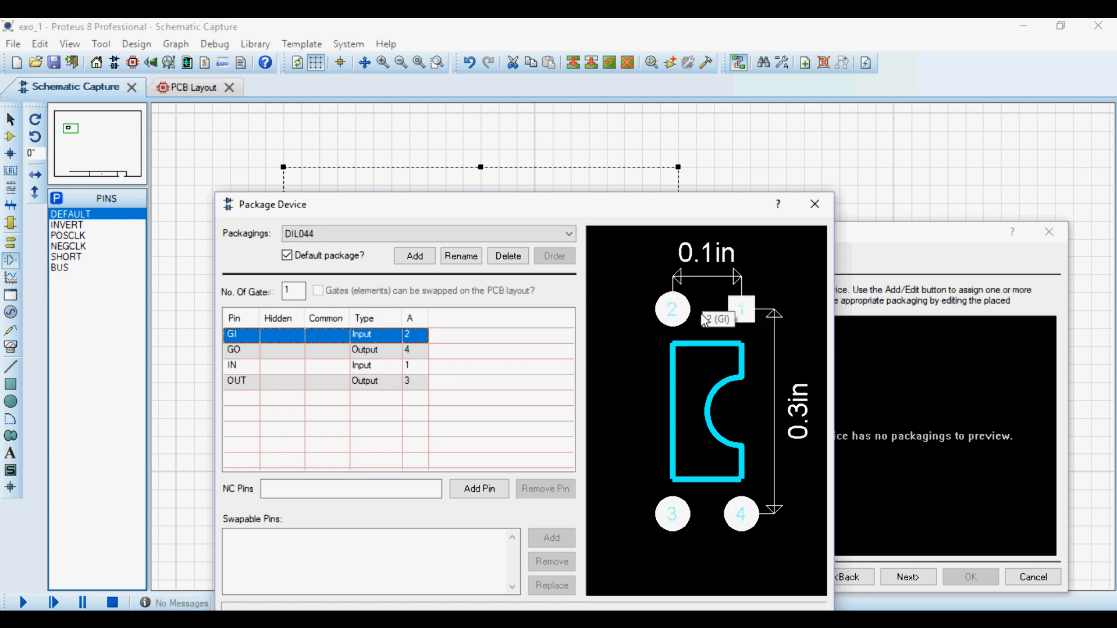
left_click_drag(595, 210, 868, 236)
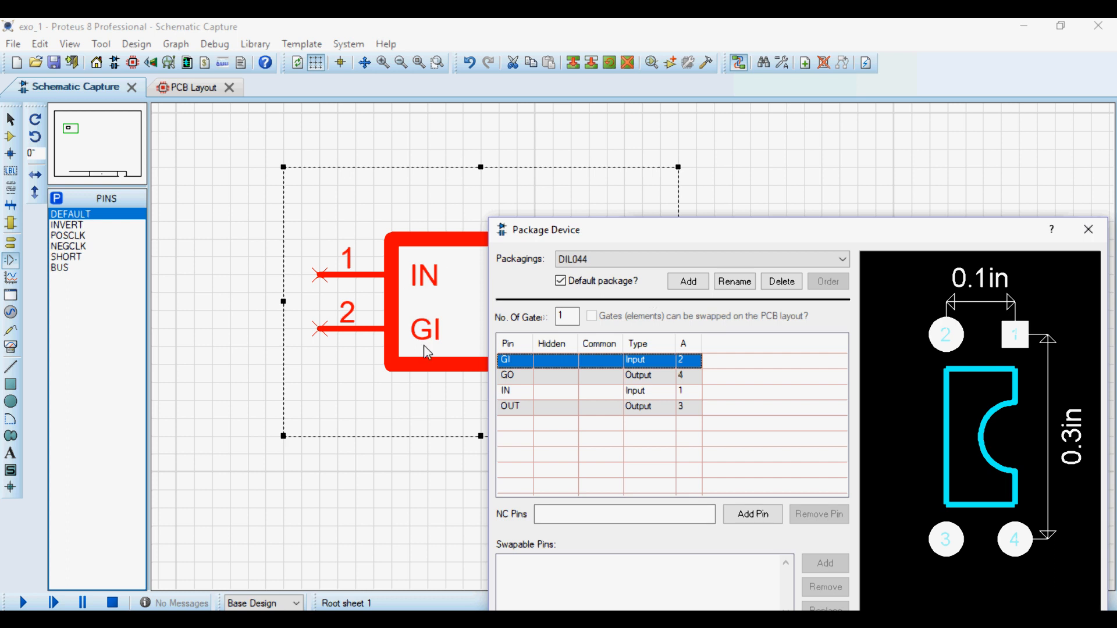
Reassign the DIL044 pad numbers by setting pin GI to 3, GO to 2 and OUT to 4
left_click_drag(582, 231, 469, 215)
left_click(578, 344)
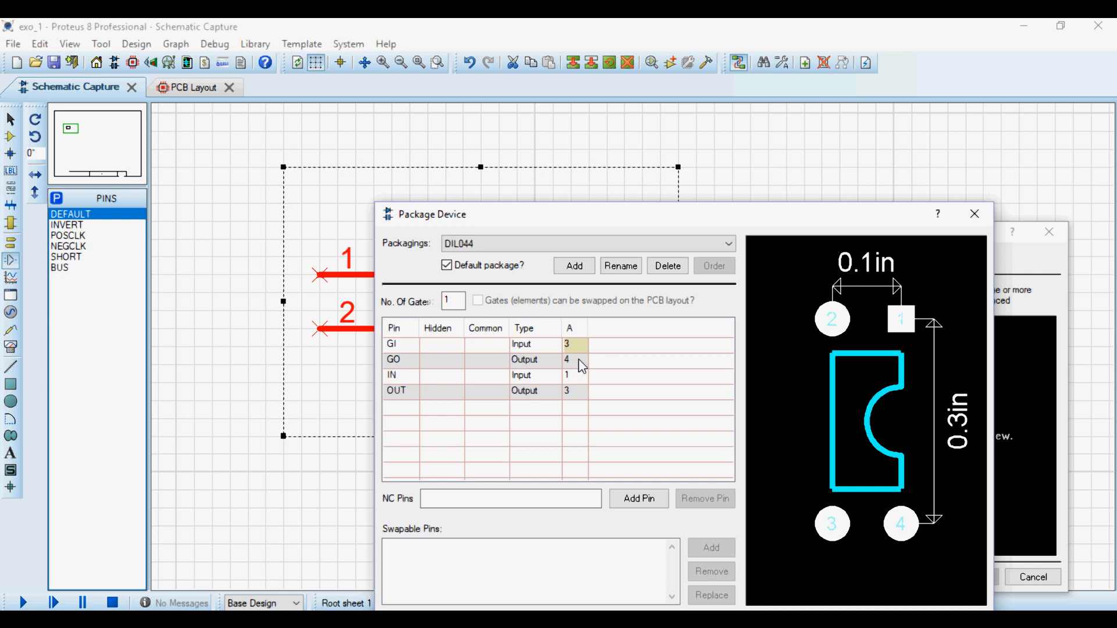
left_click(580, 360)
left_click(581, 376)
left_click(573, 392)
type("4")
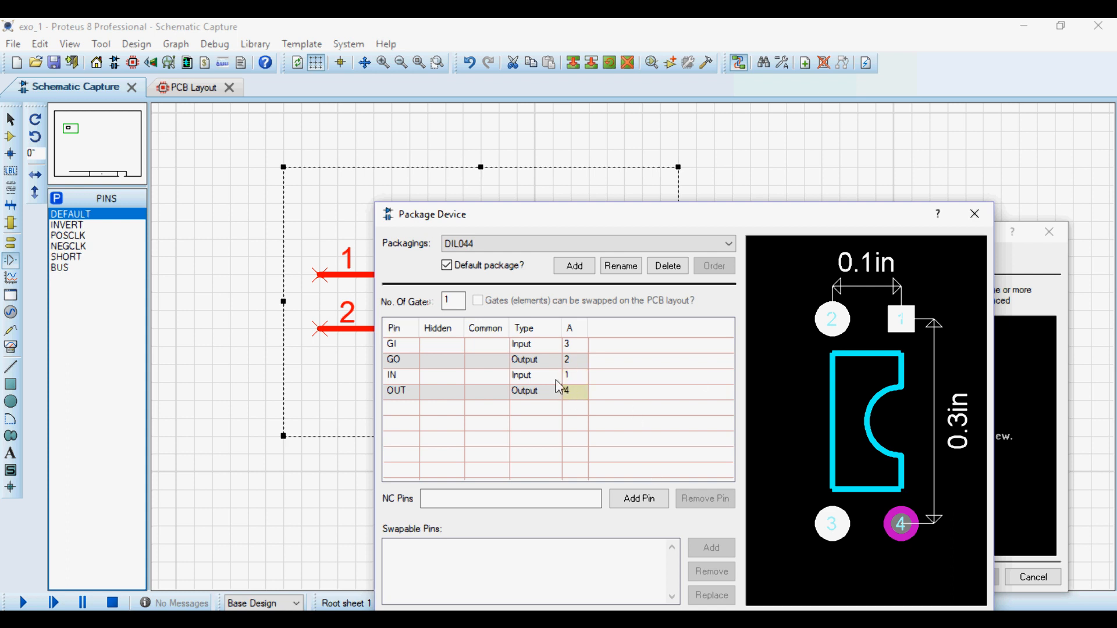
left_click(574, 345)
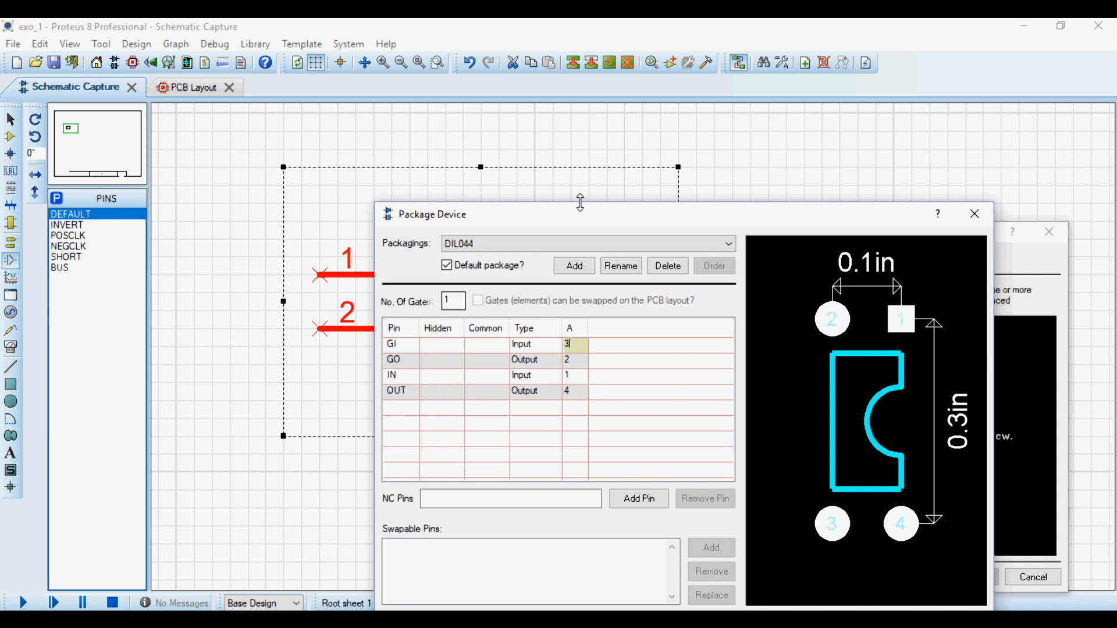
Set the DIL044 pad numbers to 2 for pin GI, 4 for GO and 3 for OUT
left_click_drag(573, 219, 673, 154)
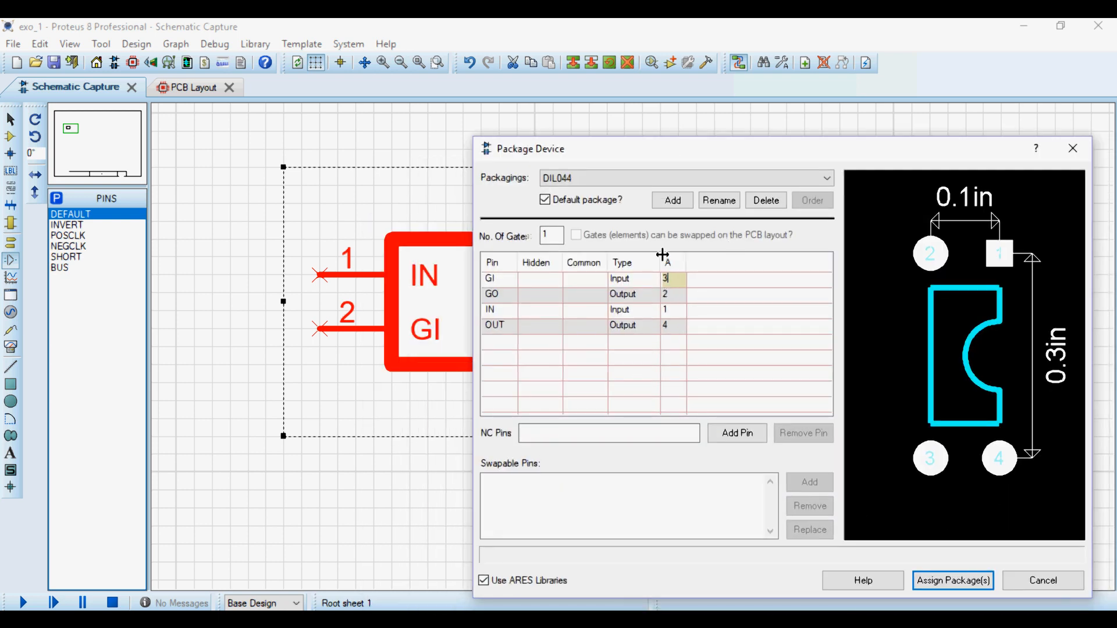
left_click_drag(579, 160, 608, 249)
double_click(700, 366)
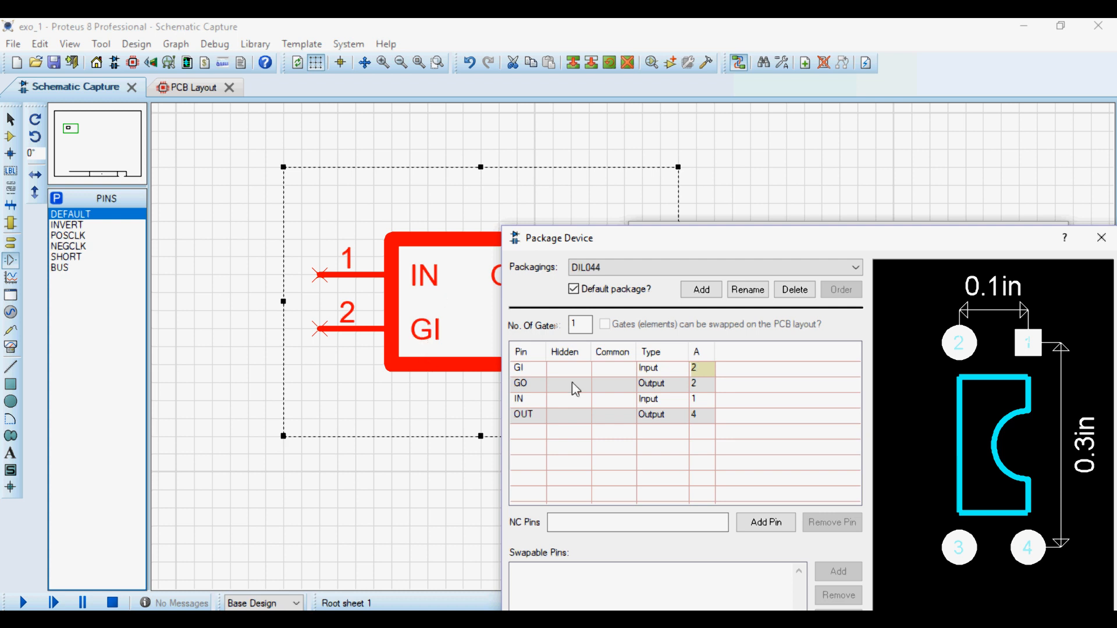
double_click(703, 385)
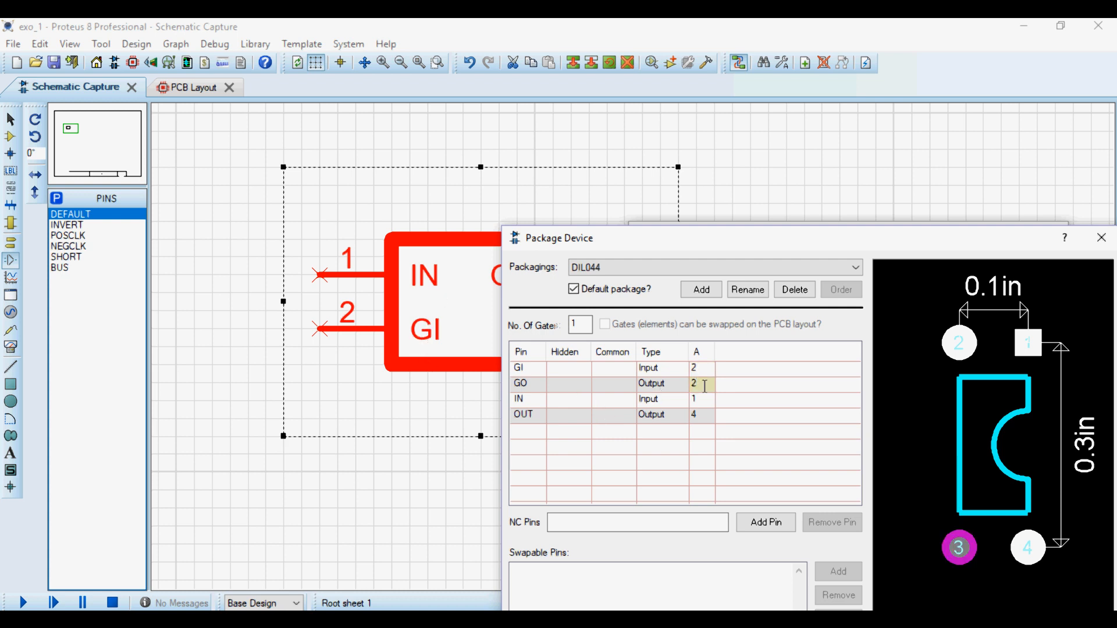
double_click(698, 399)
mouse_move(694, 238)
left_mouse_down()
mouse_move(814, 214)
mouse_move(696, 249)
left_mouse_up()
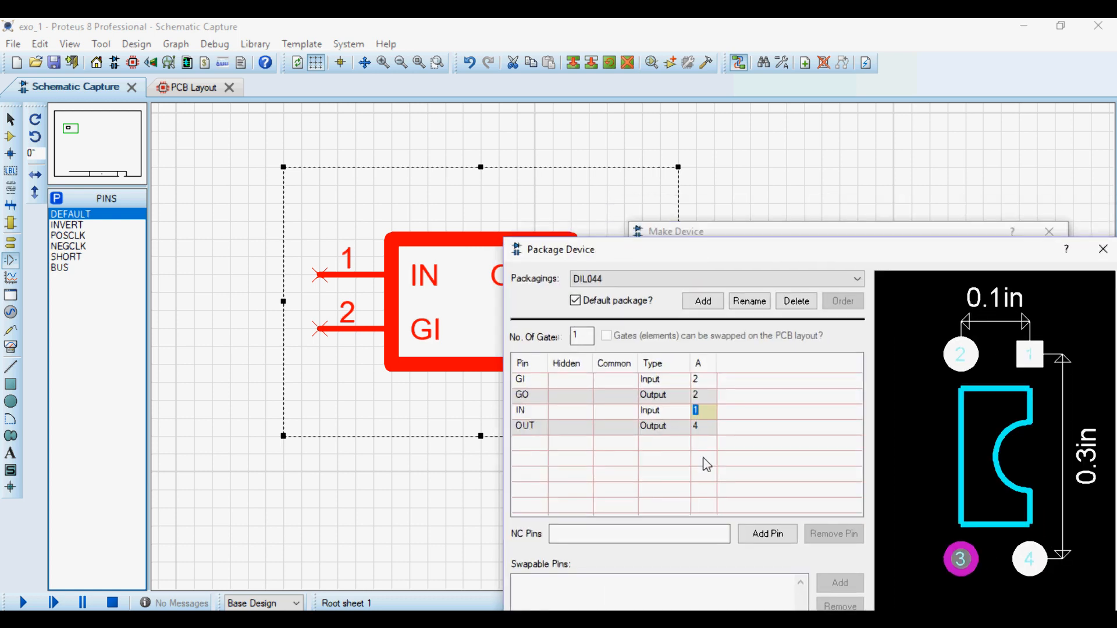
left_click(698, 398)
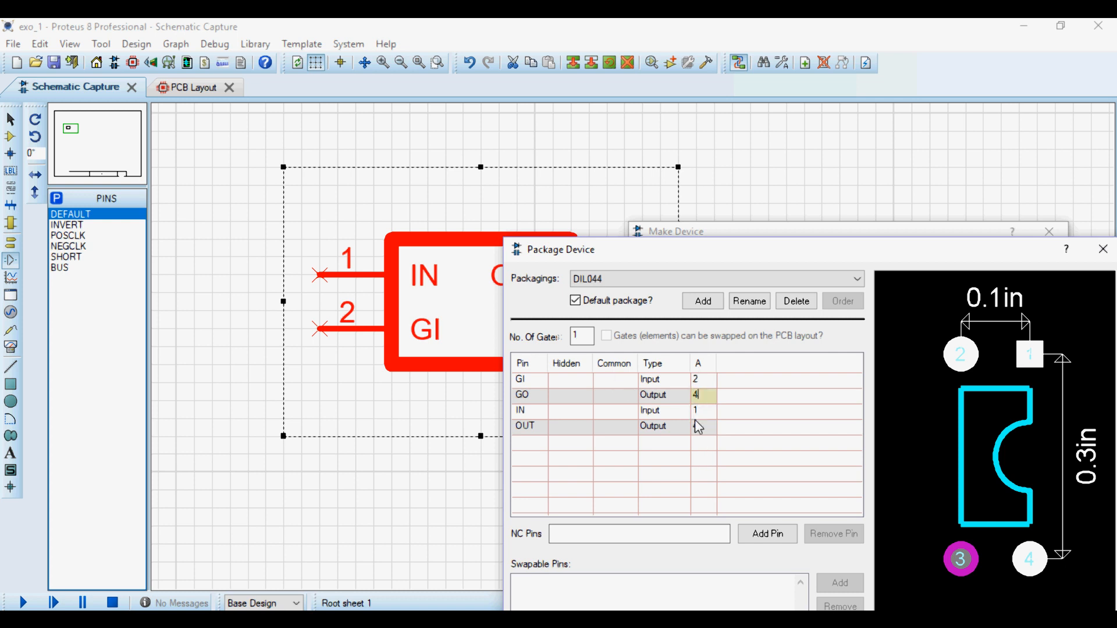
left_click(699, 426)
left_click_drag(731, 255, 613, 176)
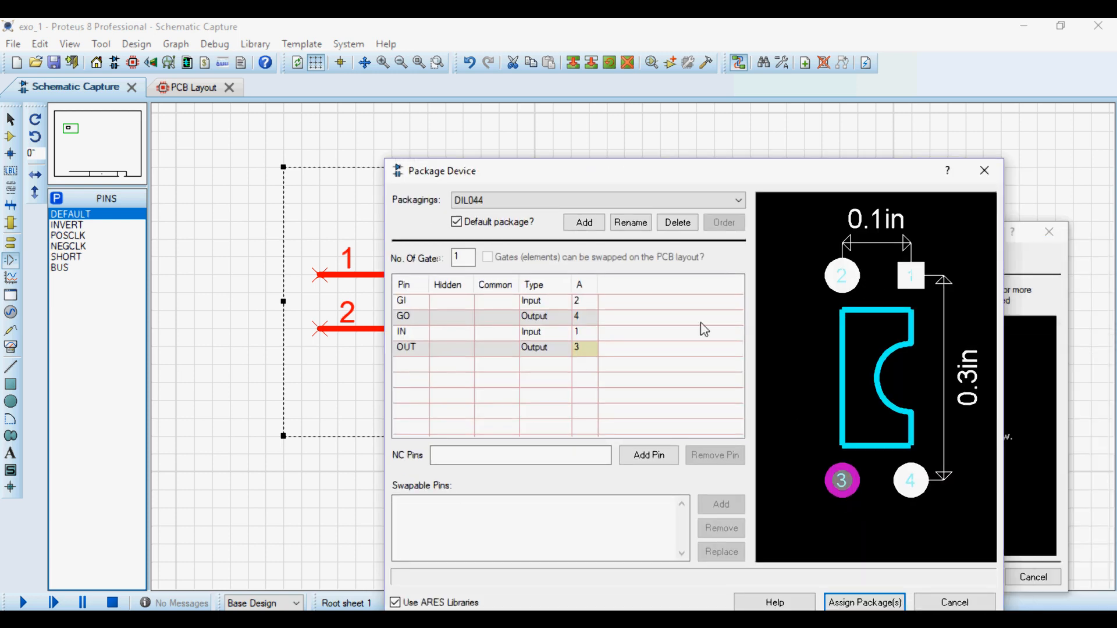
Assign the DIL044 package to the device and continue to the indexing and library selection, keeping the default properties and no data sheet
left_click(591, 333)
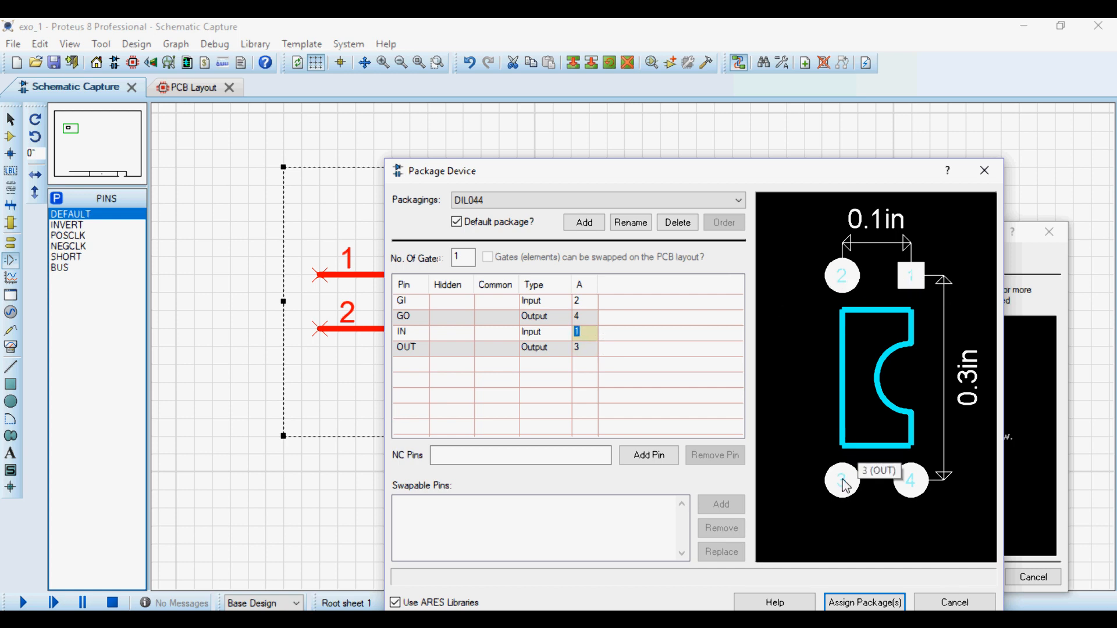
left_click_drag(757, 172, 570, 108)
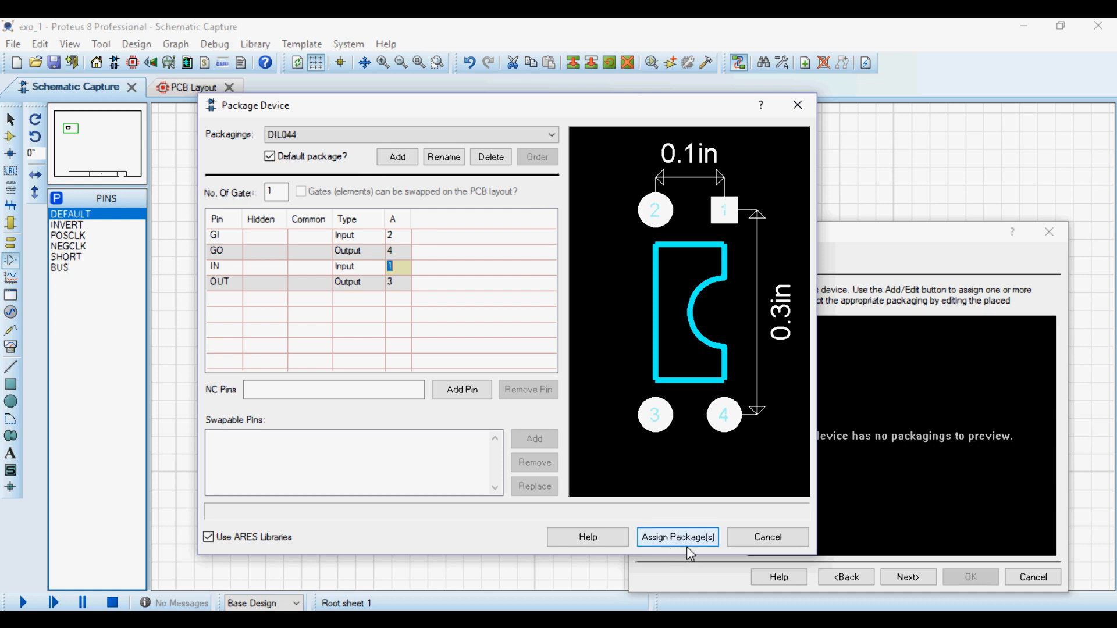
left_click(651, 538)
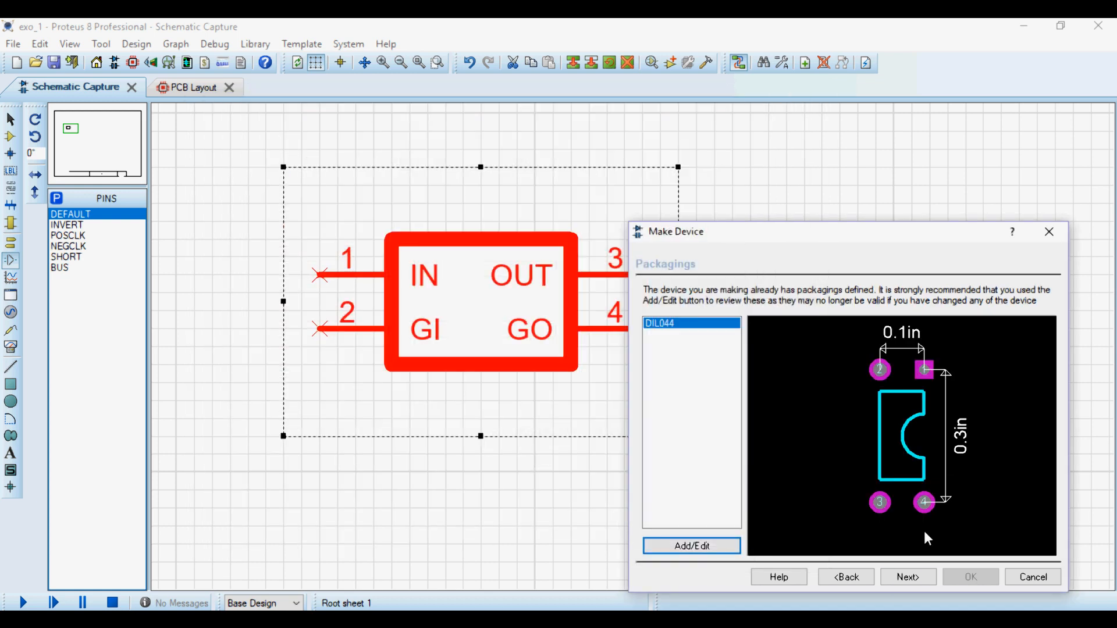
left_click(910, 578)
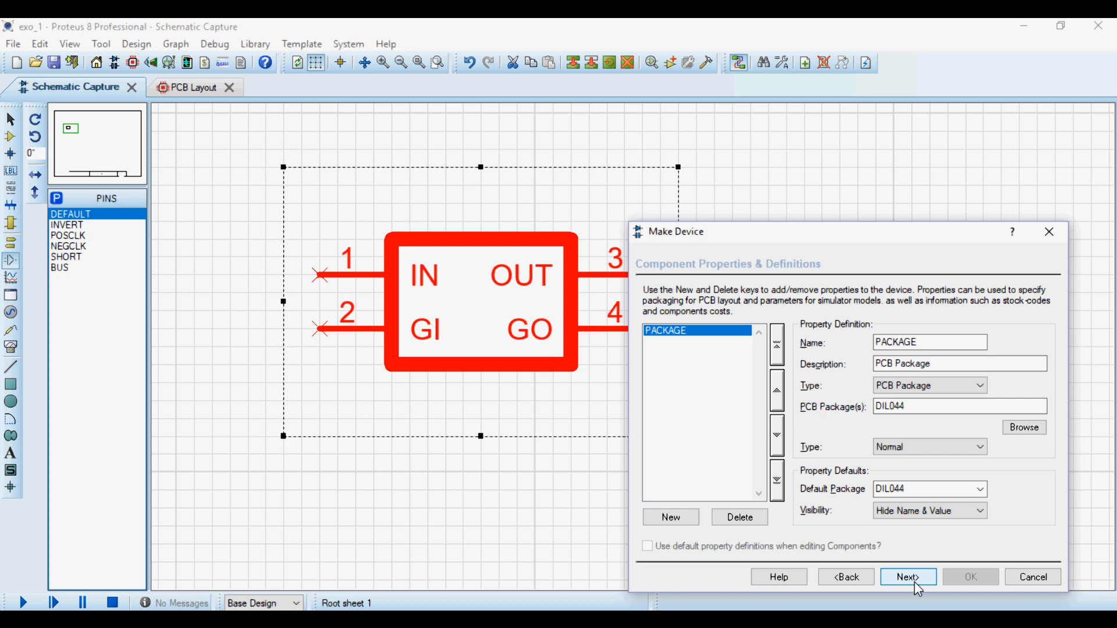
left_click(911, 578)
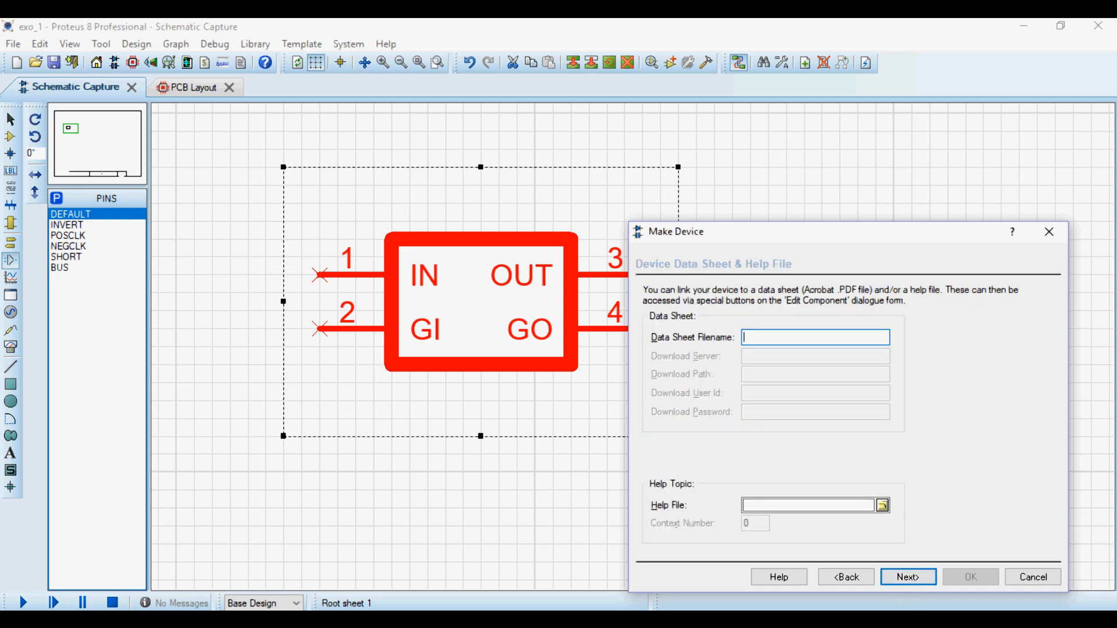
left_click(907, 577)
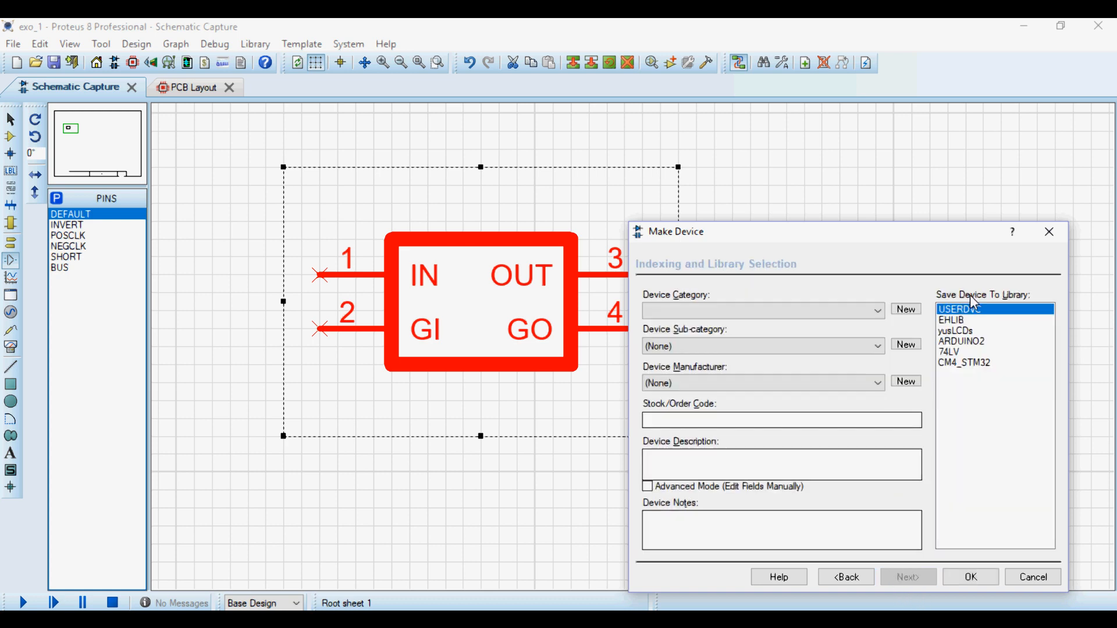
Set the device category to Analog ICs and the sub-category to Filters
left_click(780, 310)
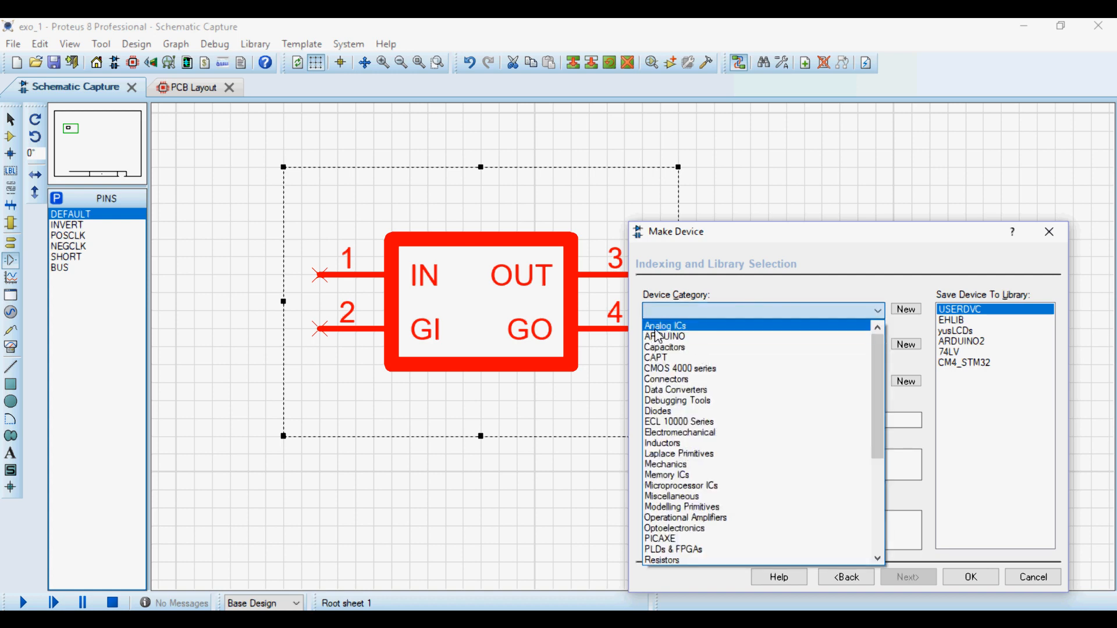
left_click(701, 326)
left_click(695, 348)
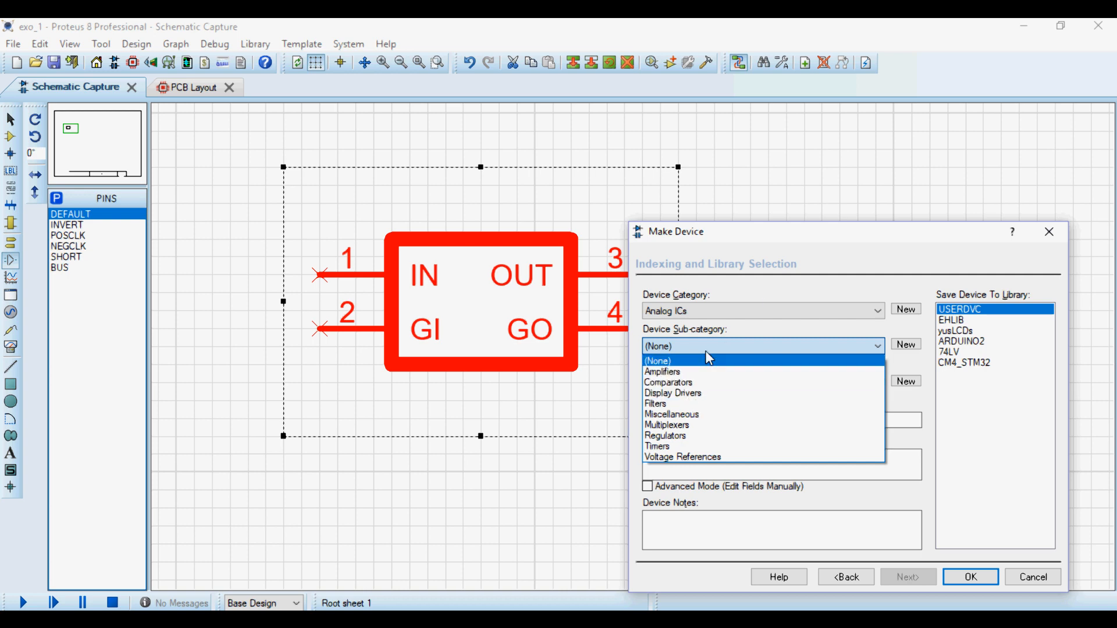
left_click(658, 405)
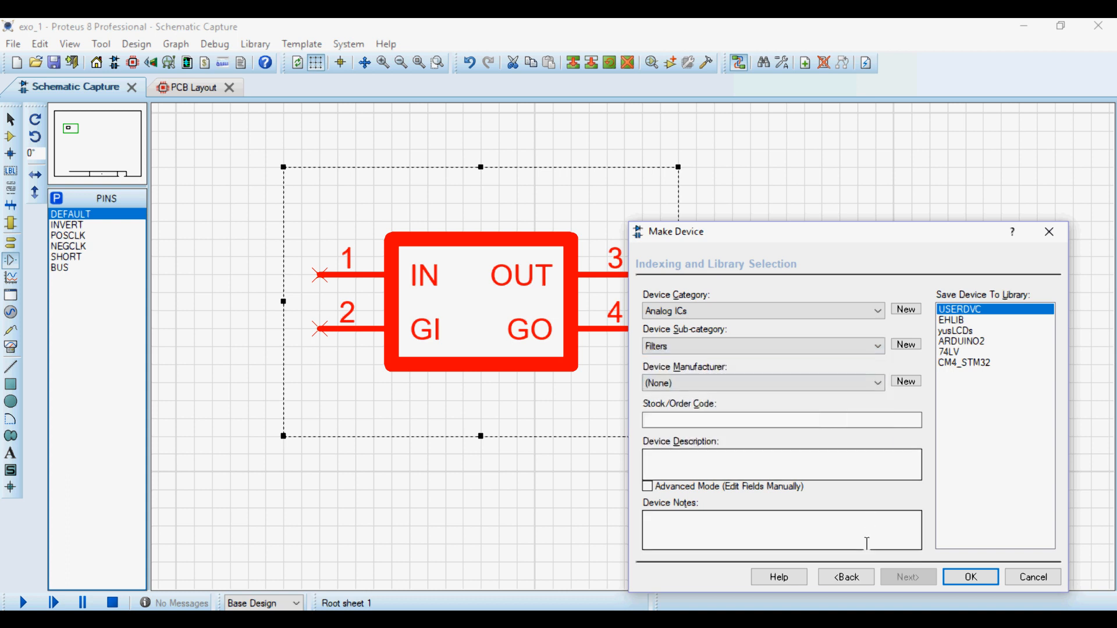
Save the device to the USERDVC library, replacing the existing EXO1 device
left_click(965, 577)
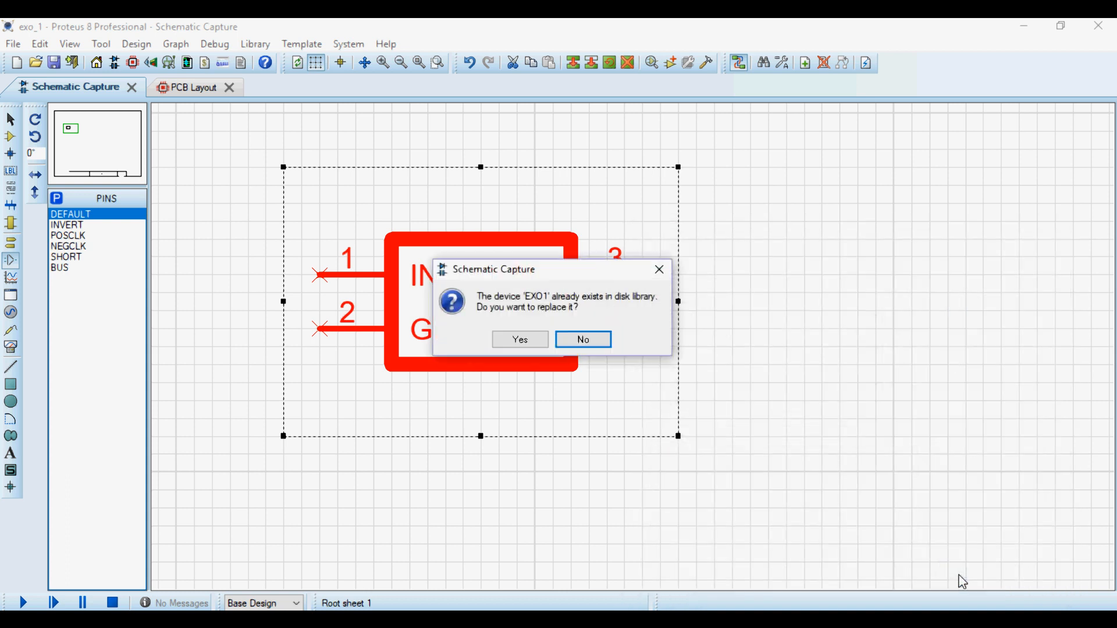
left_click(512, 339)
left_click_drag(474, 273, 635, 314)
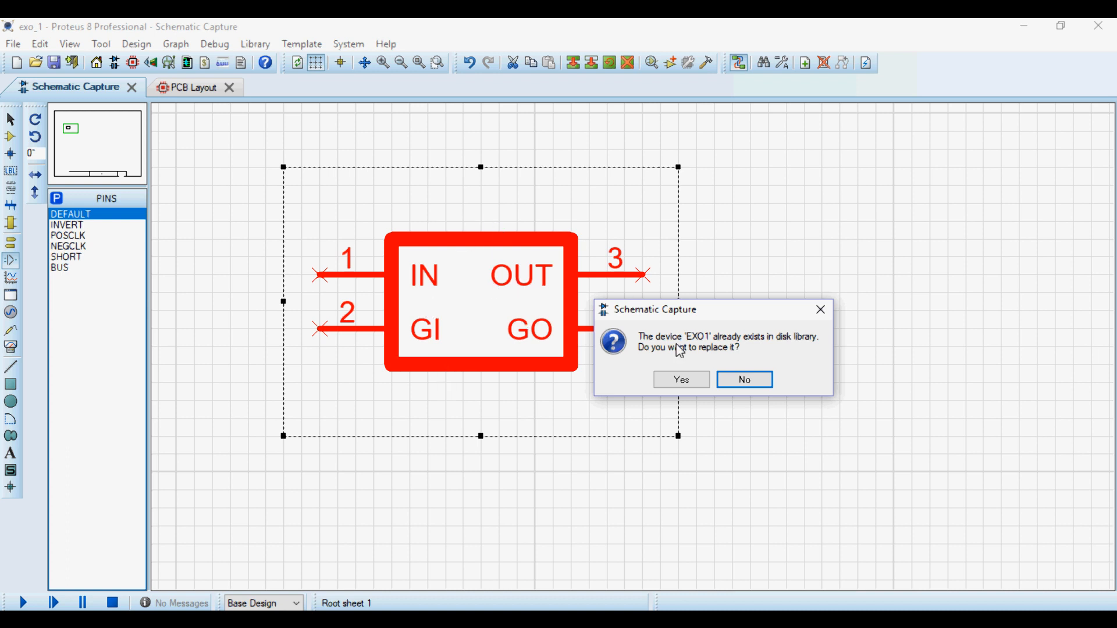
left_click(681, 380)
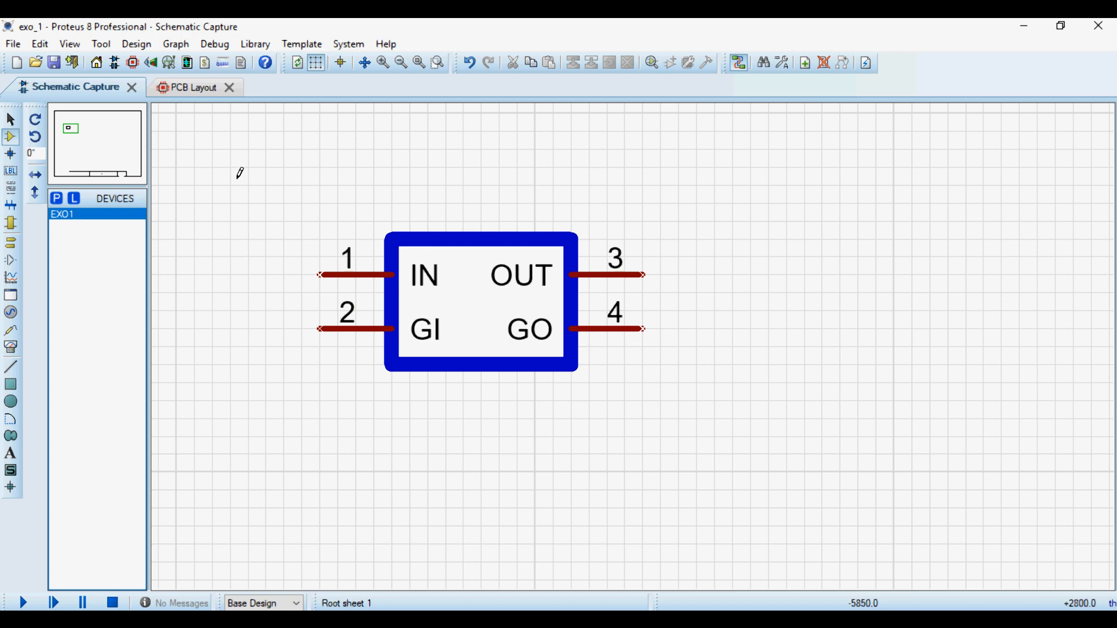
Delete the drawn four-pin symbol from the schematic sheet
left_click_drag(231, 183, 721, 444)
key("Delete")
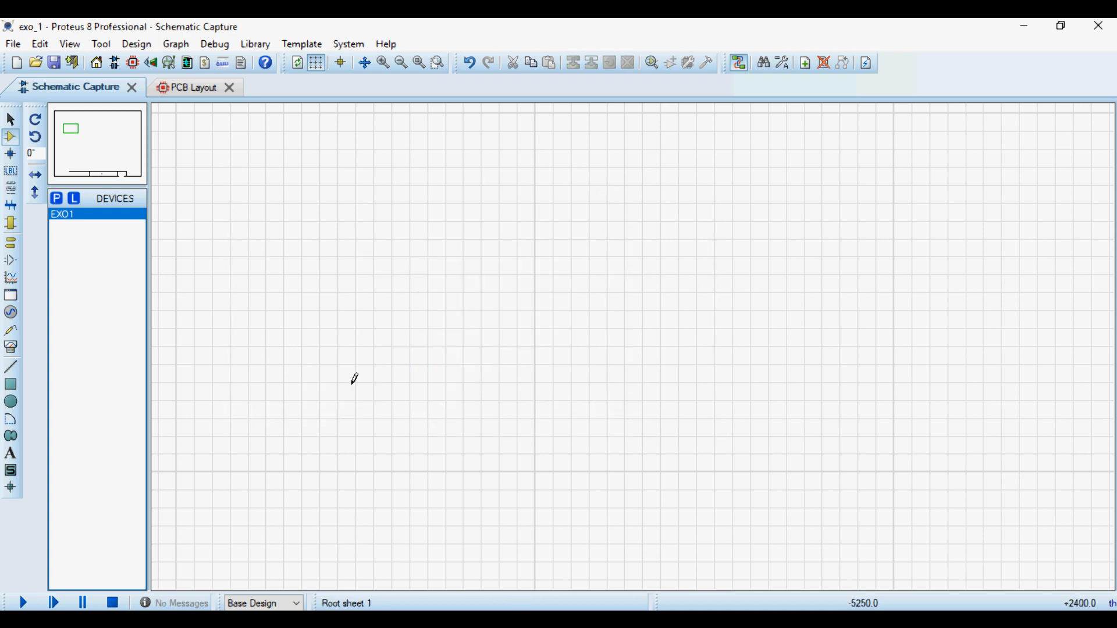
Pick the EXO1 device from the USERDVC library, updating all its instances, and place one on the empty sheet
left_click(57, 198)
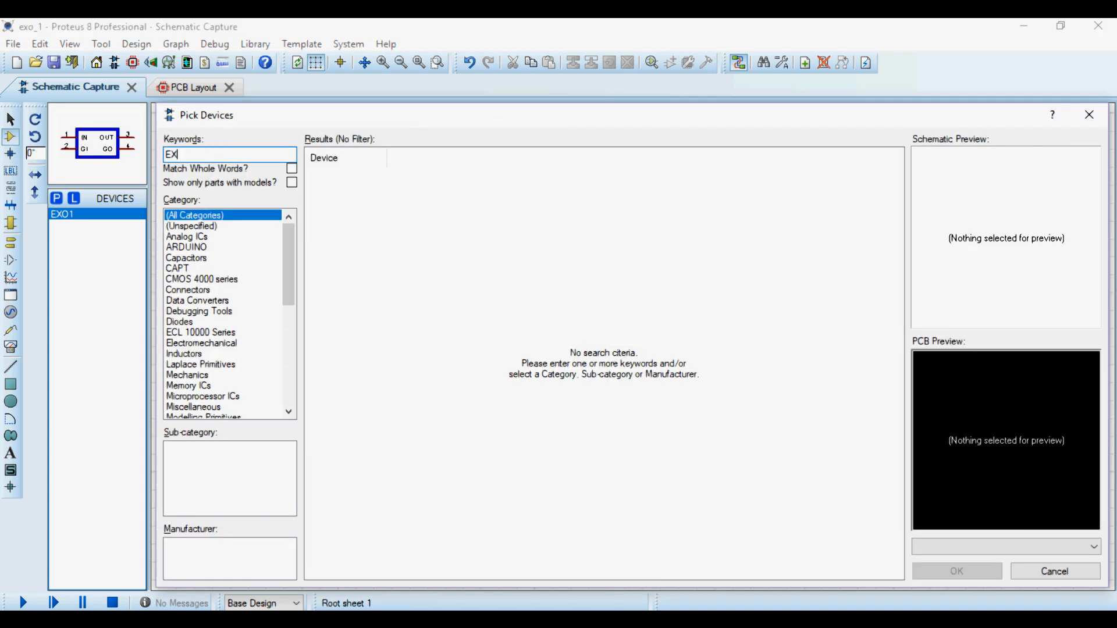
type("EXO1")
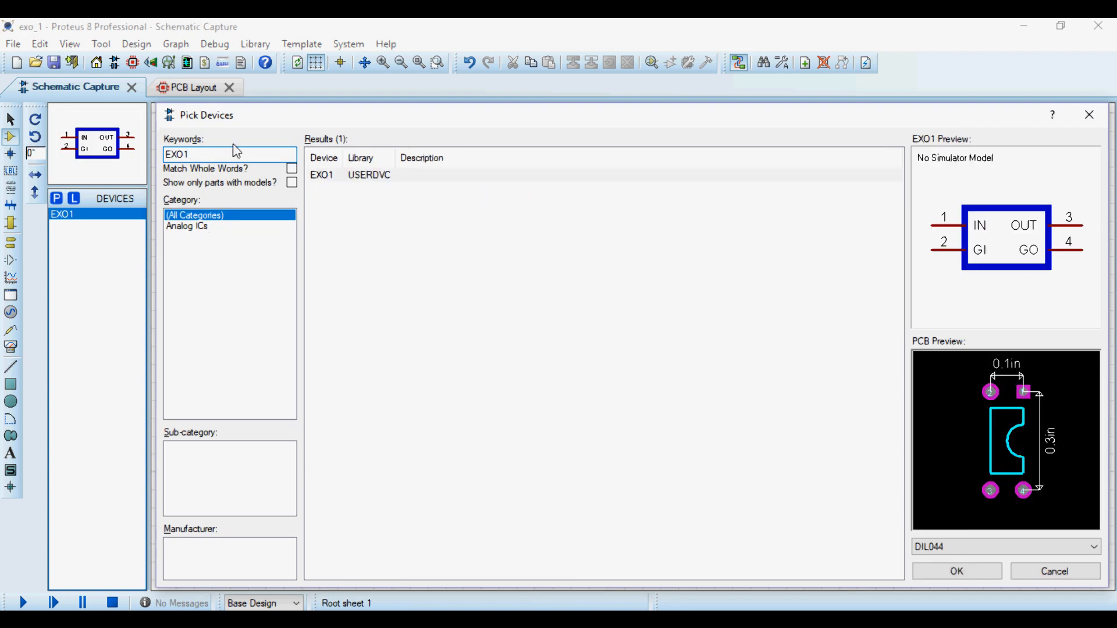
left_click(361, 175)
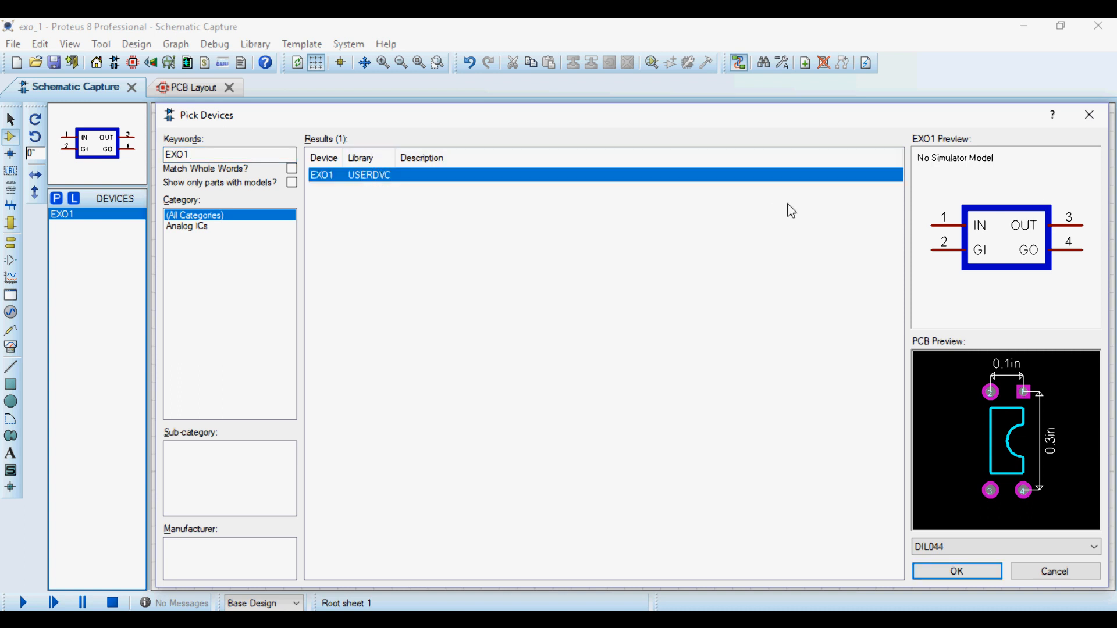
double_click(337, 177)
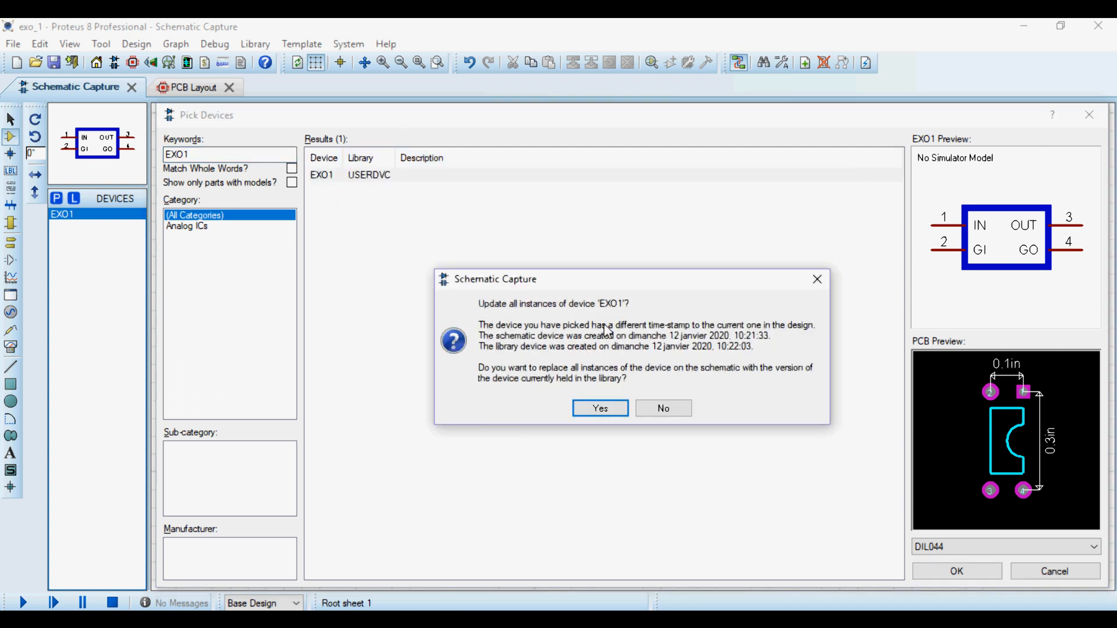
left_click(585, 411)
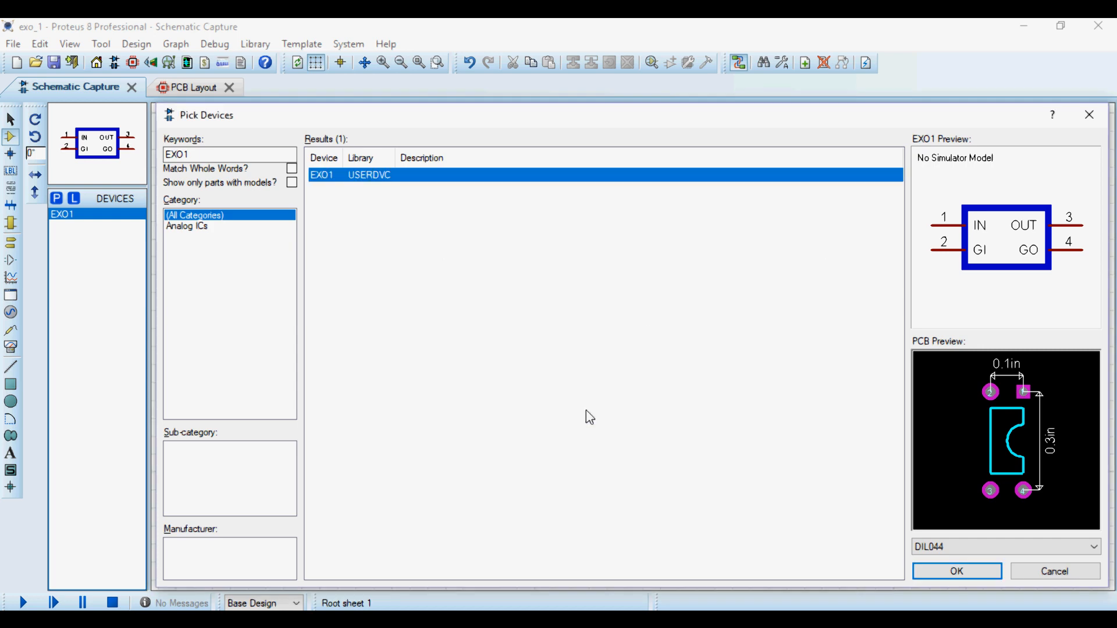
left_click(1091, 113)
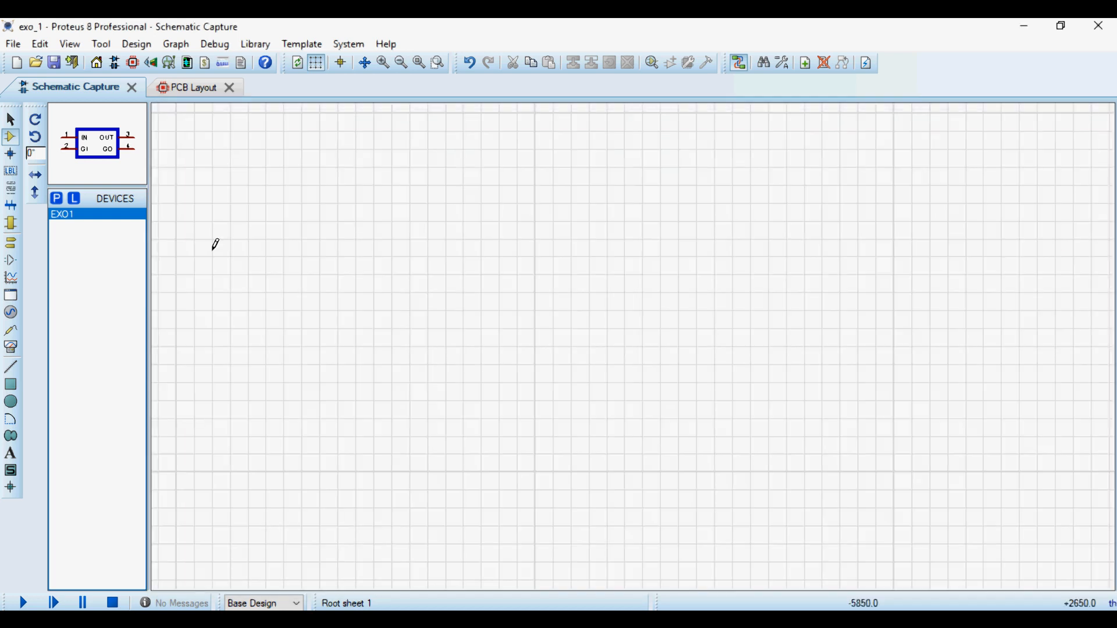
left_click(373, 311)
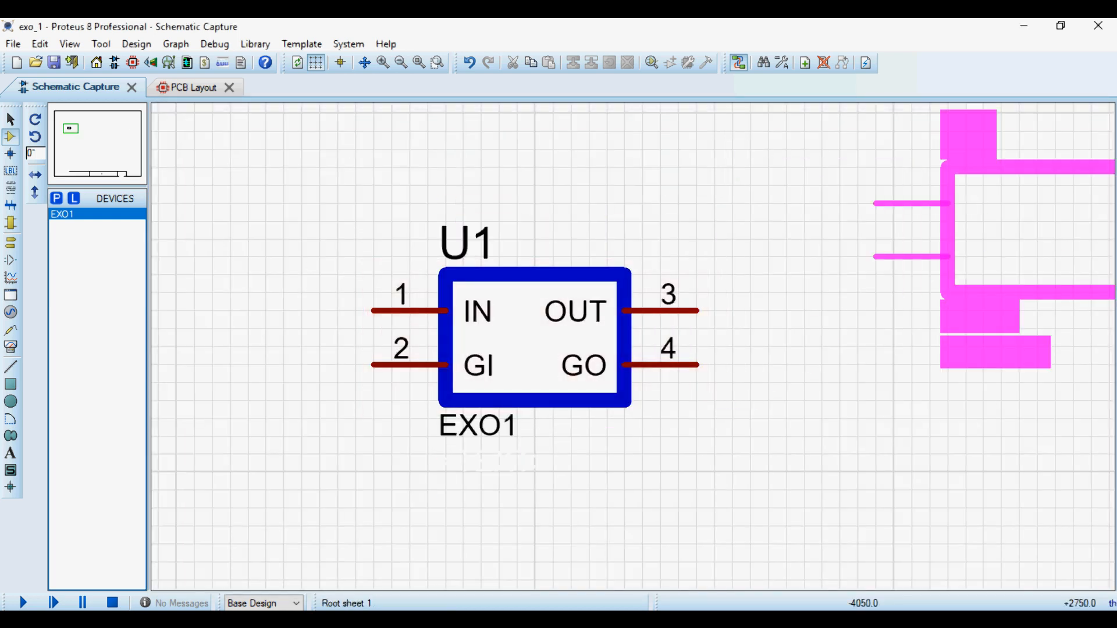
Place two extra EXO1 components beside the first one and delete both of them
left_click(768, 222)
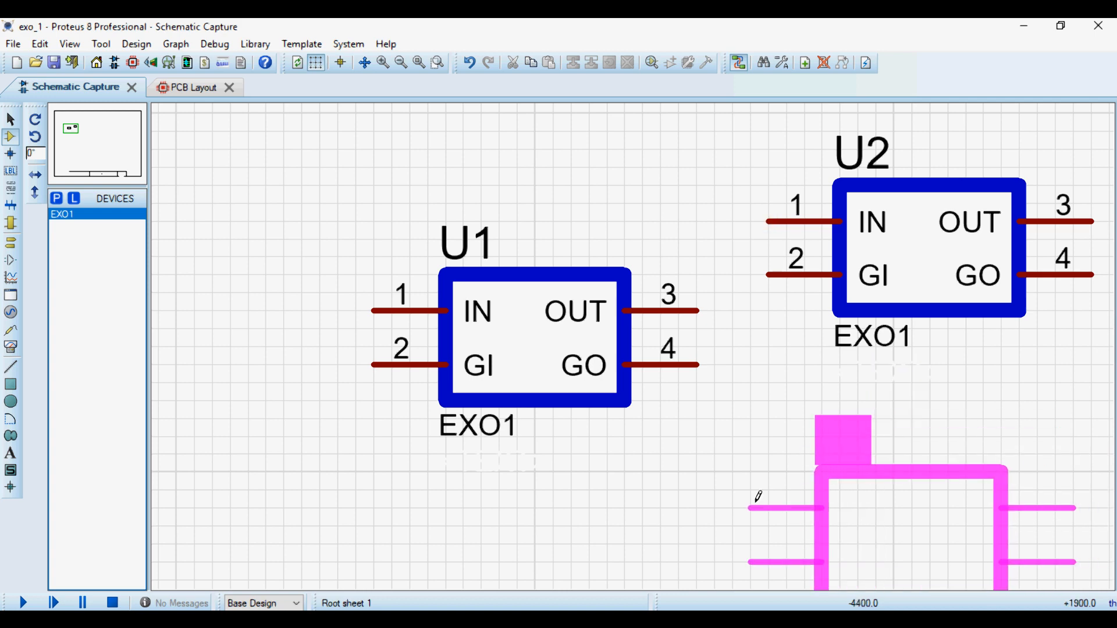
left_click(749, 508)
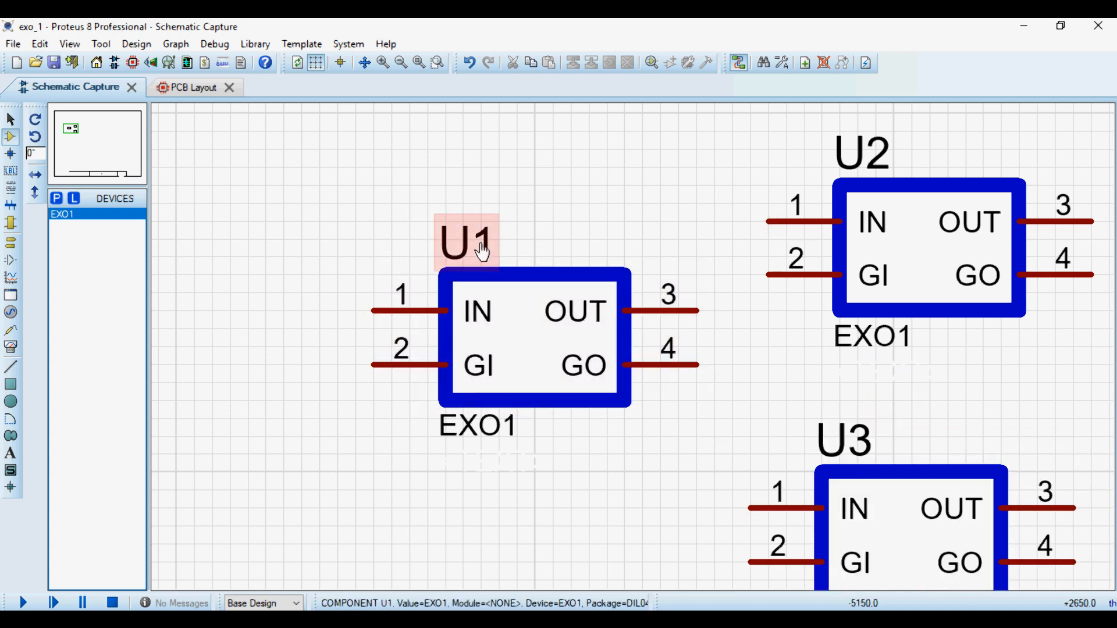
right_click(896, 547)
right_click(900, 542)
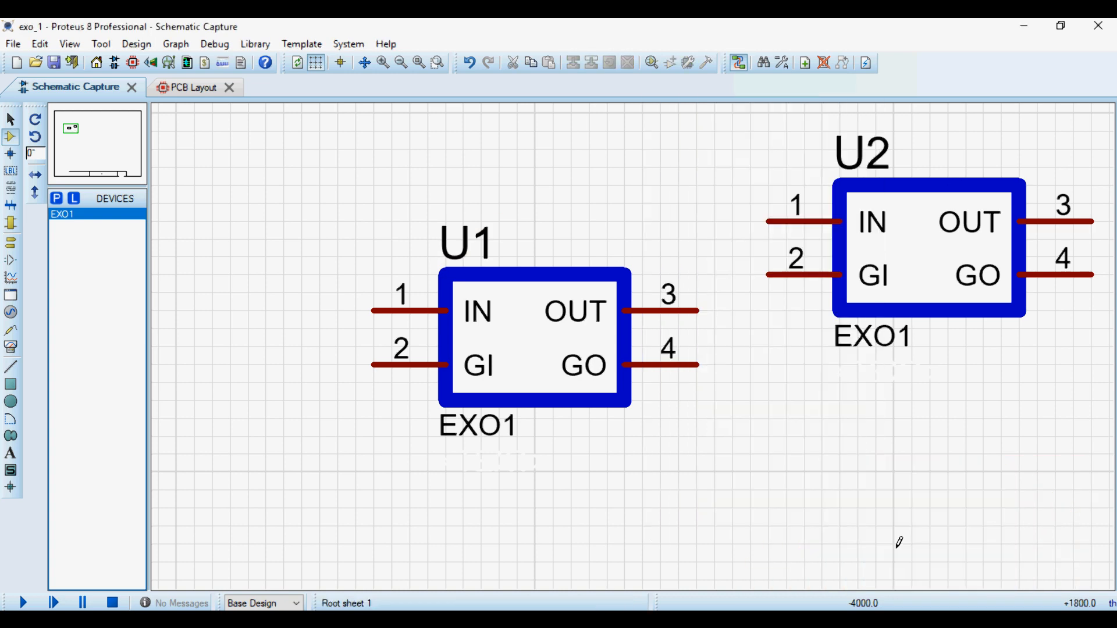
right_click(957, 250)
right_click(957, 250)
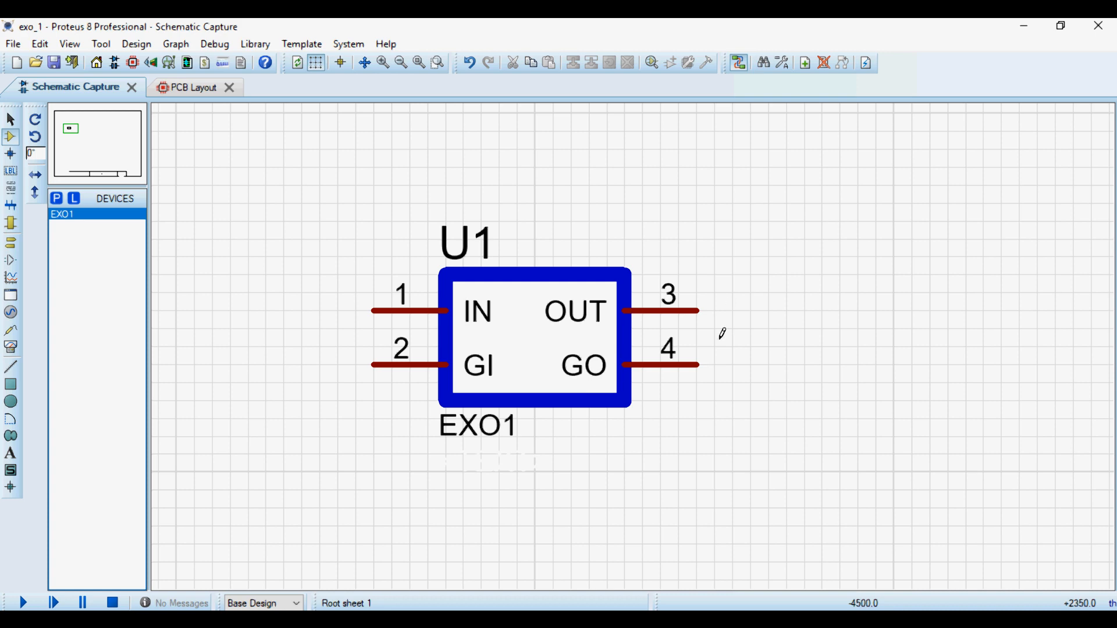
Search the device library for RES and pick the RT0805DRD0730R9L 30.9 ohm resistor with the RESC2012X50 package
left_click(56, 198)
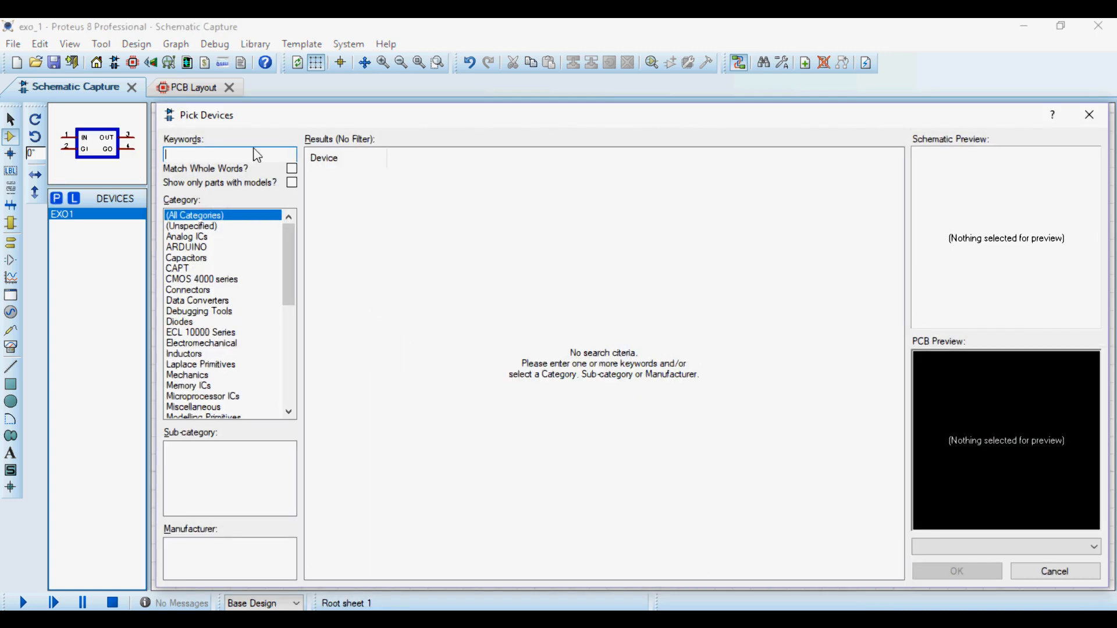
left_click(466, 453)
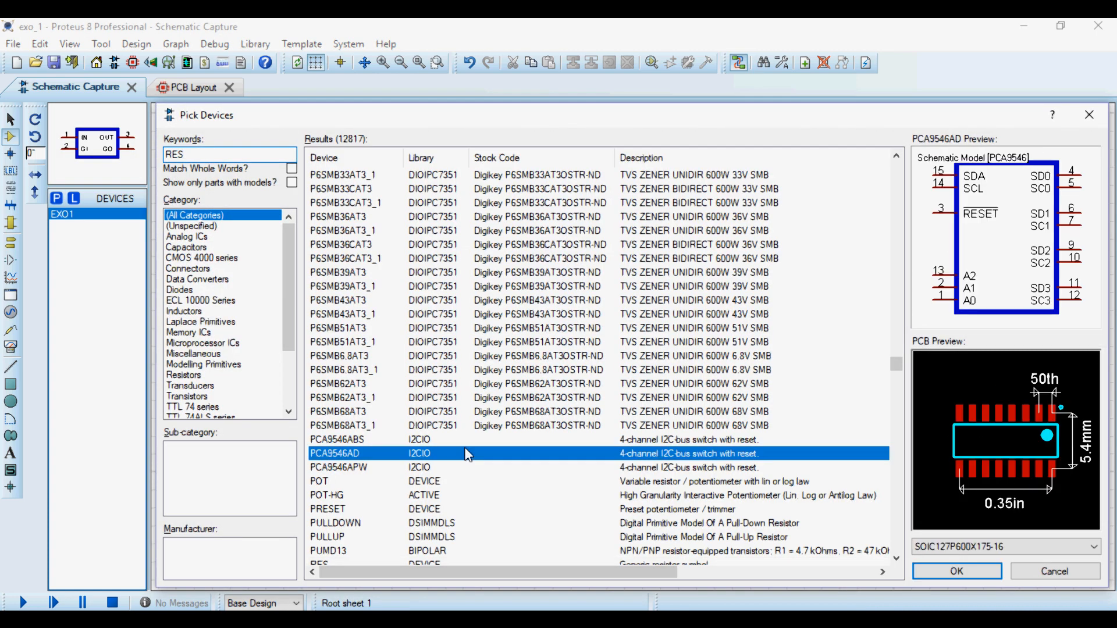
left_click(534, 227)
scroll(534, 227, "down", 8)
scroll(534, 227, "down", 6)
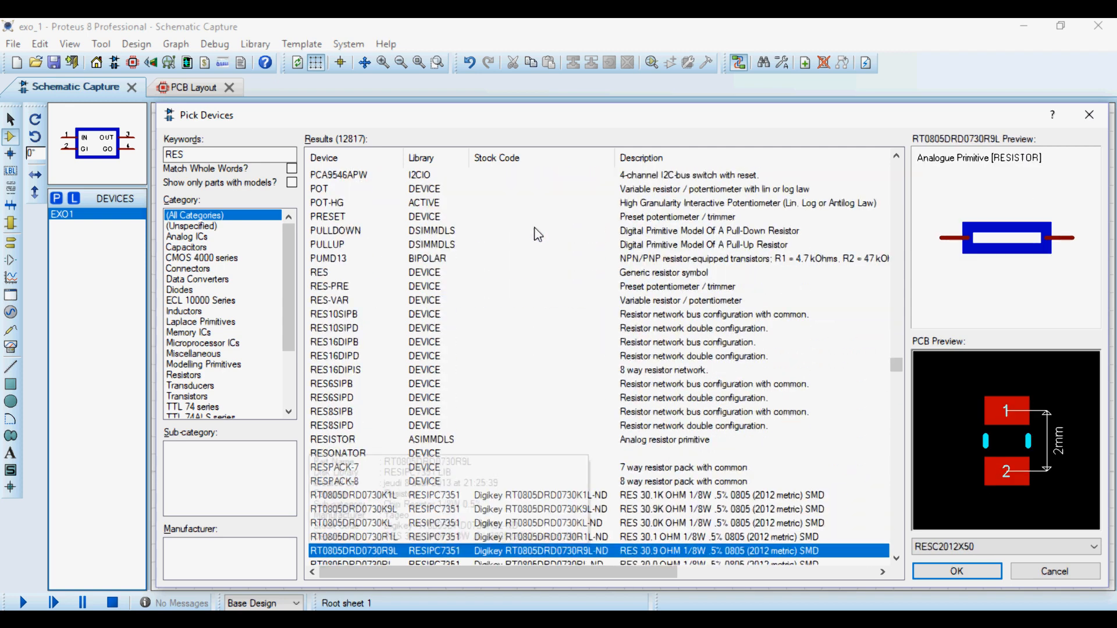
double_click(529, 547)
left_click(1089, 114)
Place two resistors rotated to -90°, one on the input side and one on the output side of U1
left_click(284, 329)
key("KP_Subtract")
left_click(212, 329)
left_click(804, 366)
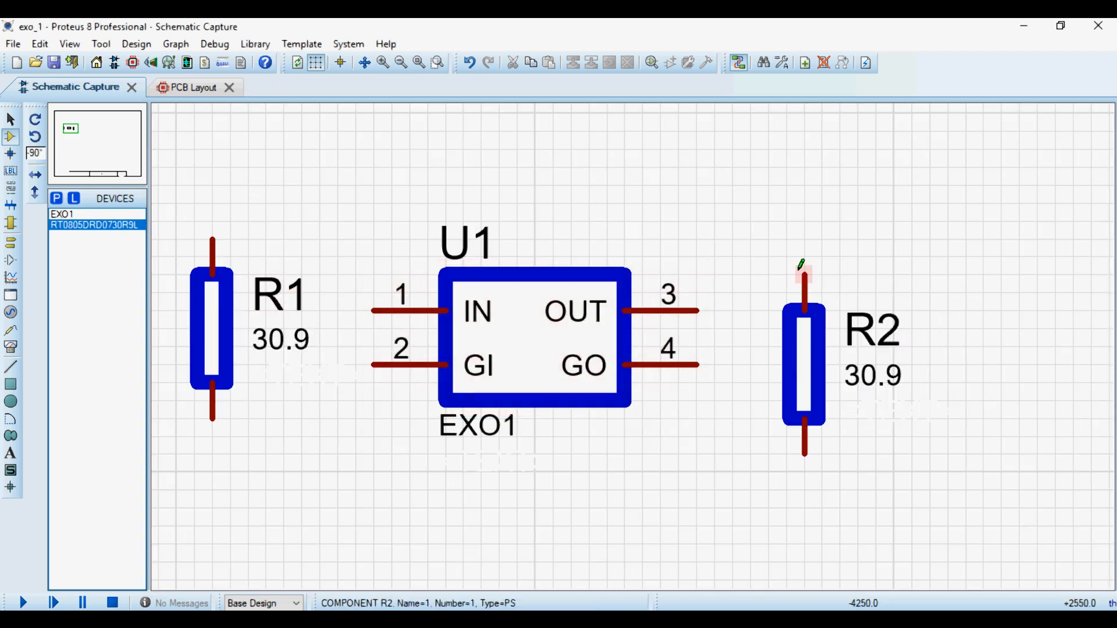
Wire R2 across the OUT and GO pins and R1 across the IN and GI pins of U1
left_click(805, 274)
left_click(698, 311)
left_click(805, 454)
left_click(698, 365)
left_click(212, 242)
left_click(373, 310)
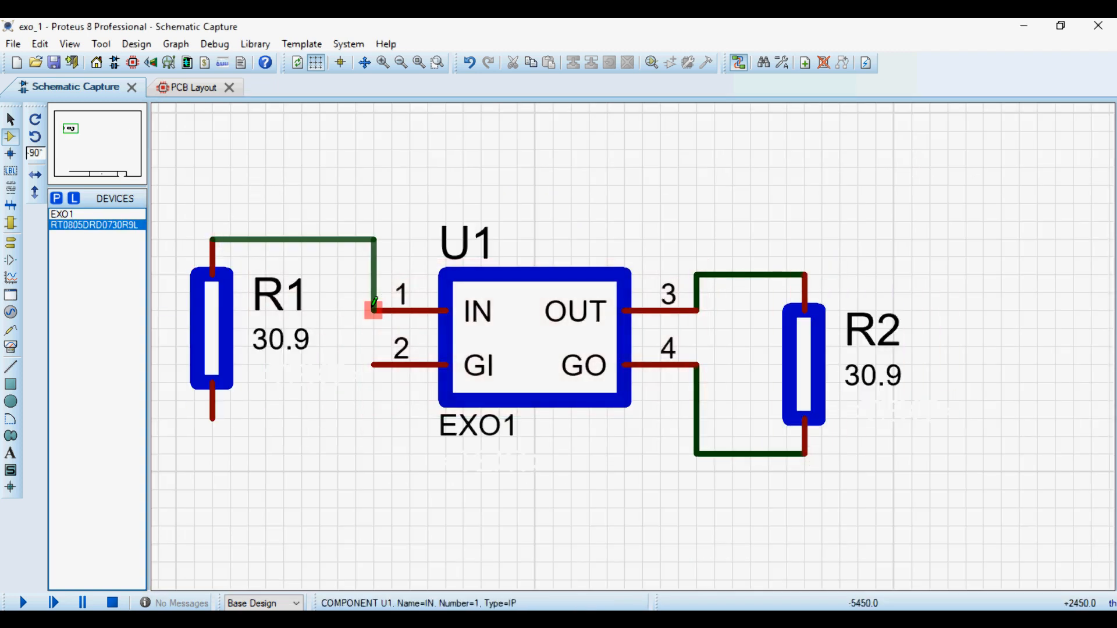
left_click(213, 418)
left_click(373, 365)
Place two ground terminals and connect them to the lower wires of R1 and R2
left_click(10, 242)
left_click(68, 257)
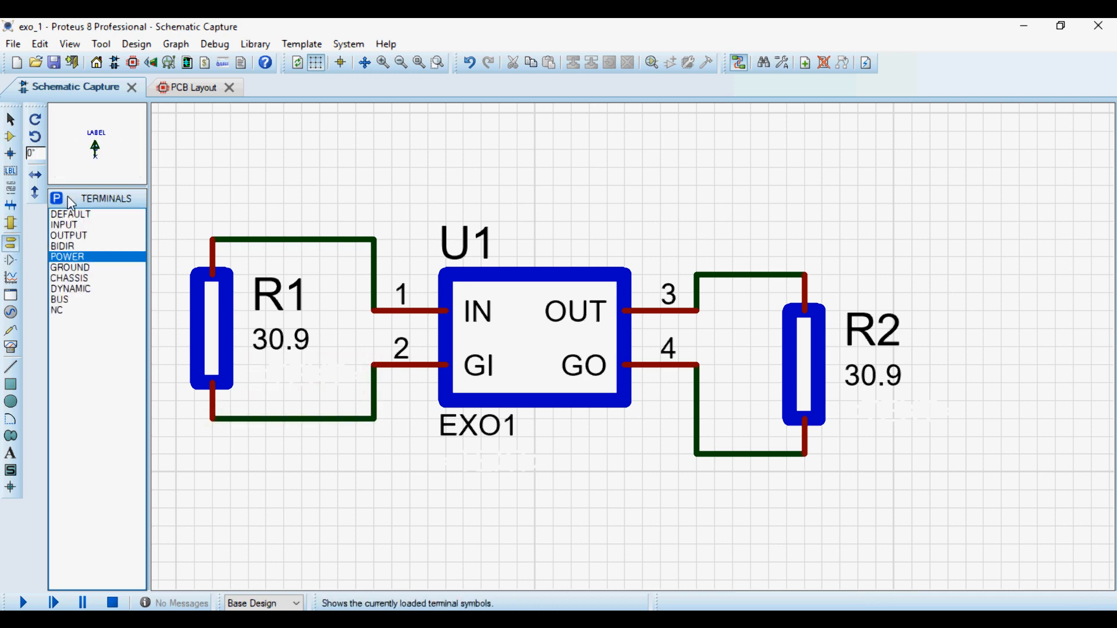
left_click(69, 267)
left_click(266, 466)
left_click(269, 463)
left_click(266, 418)
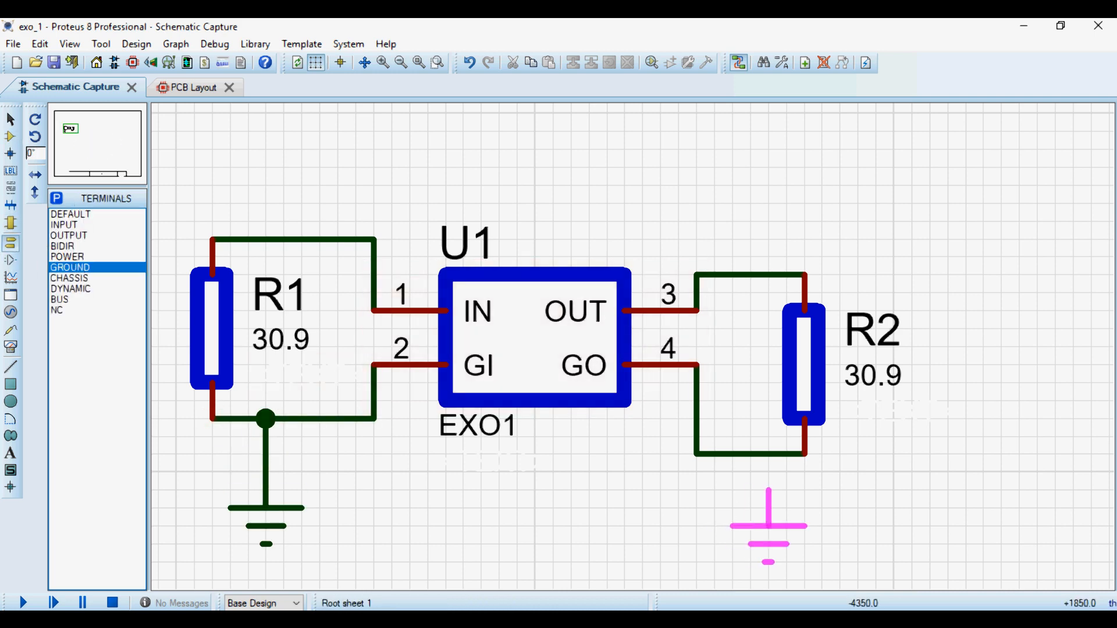
left_click(768, 484)
left_click(769, 483)
left_click(769, 454)
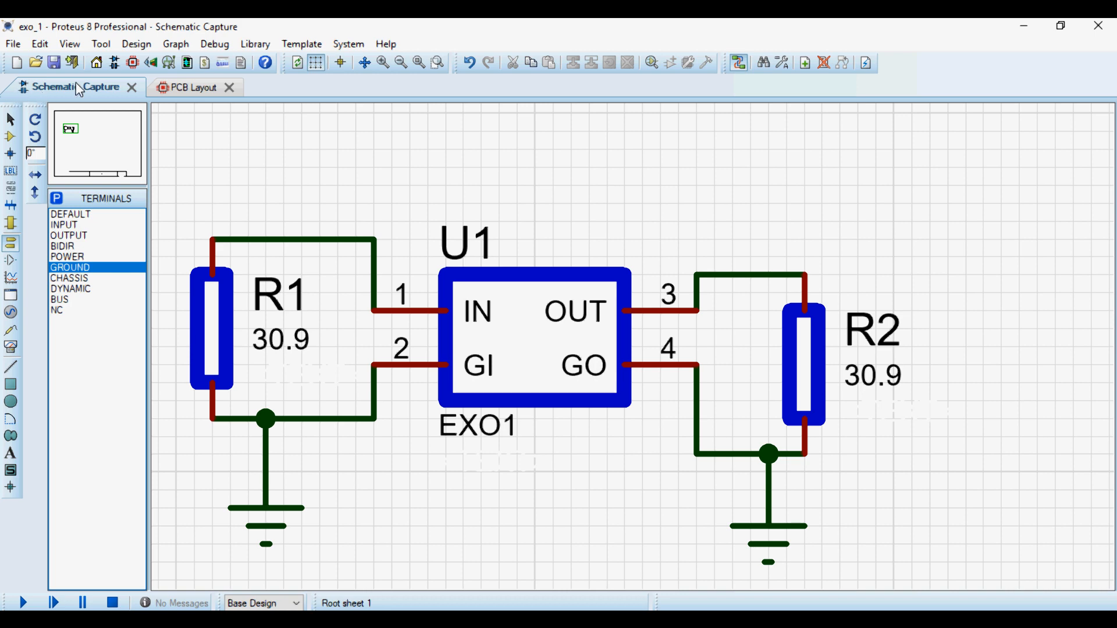
Switch to the PCB layout and delete the old DIL044 footprint from the board
left_click(229, 87)
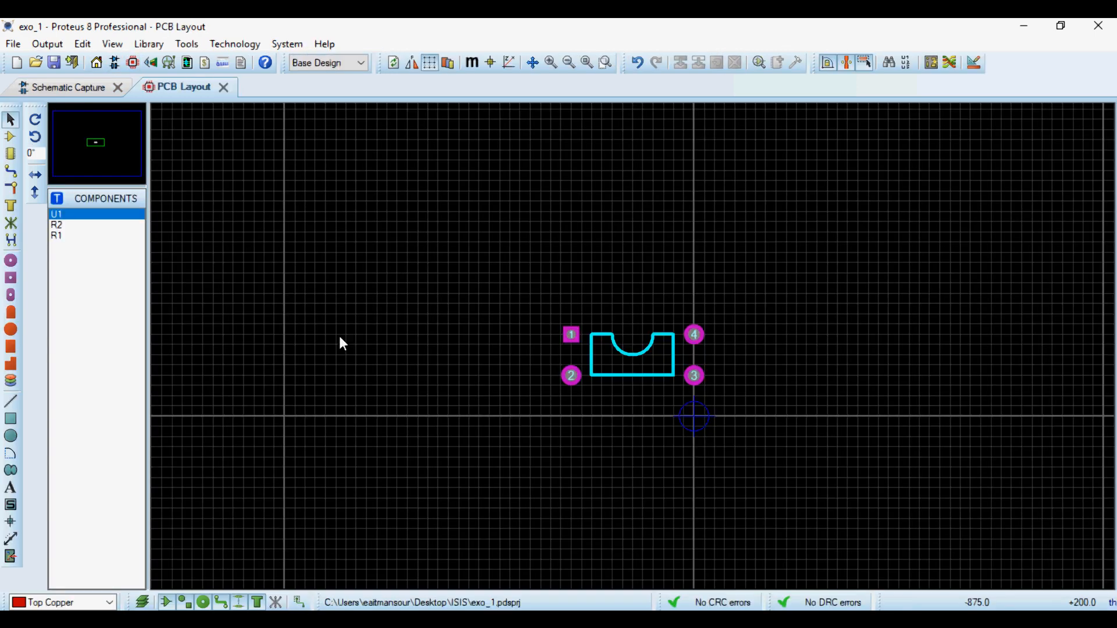
left_click_drag(494, 279, 803, 475)
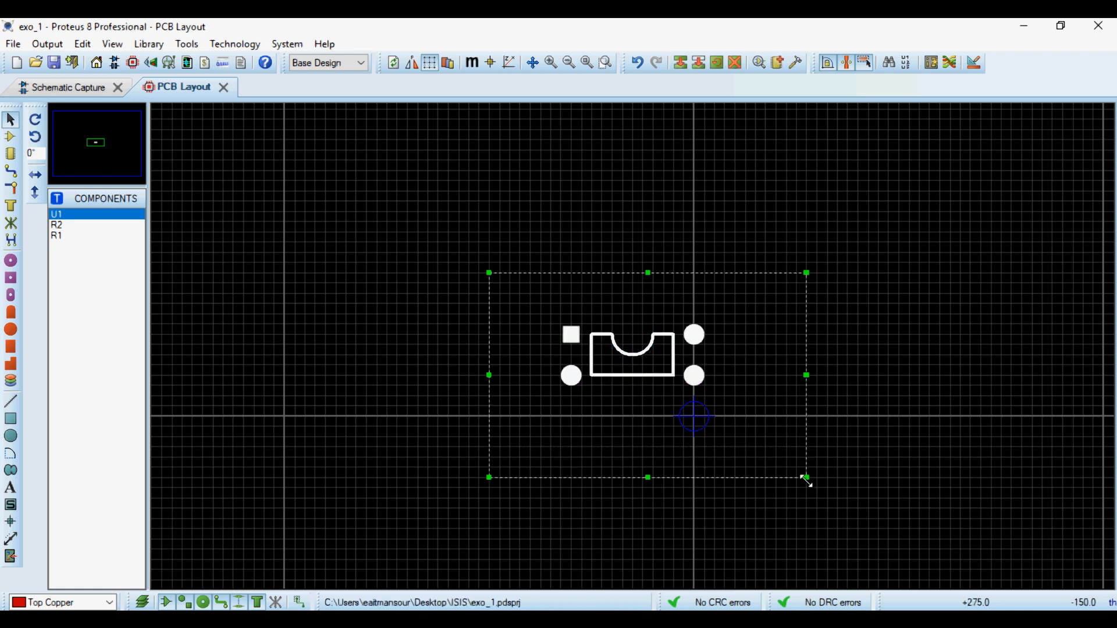
key("Delete")
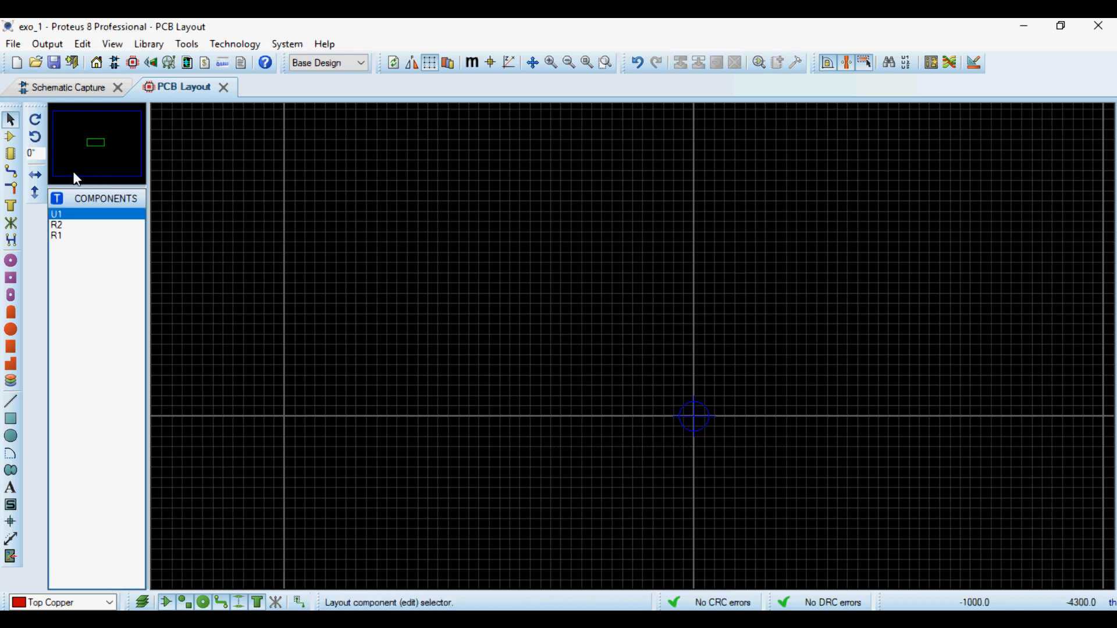
Place components R1, R2 and U1 on the board, with U1 rotated to -90° beside the two resistors
left_click(10, 153)
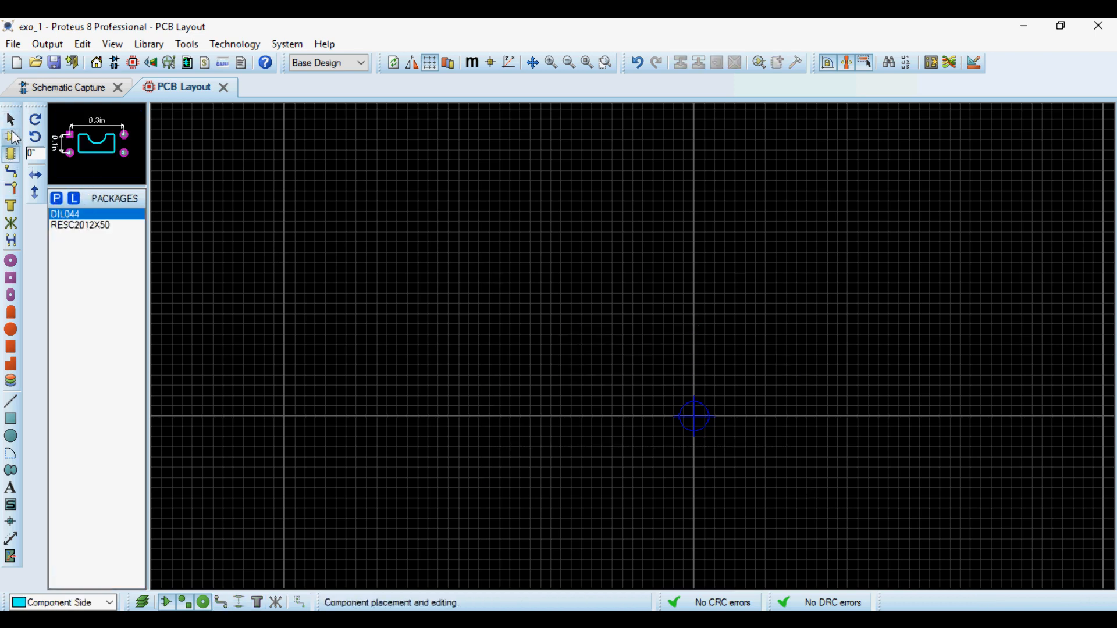
left_click(14, 135)
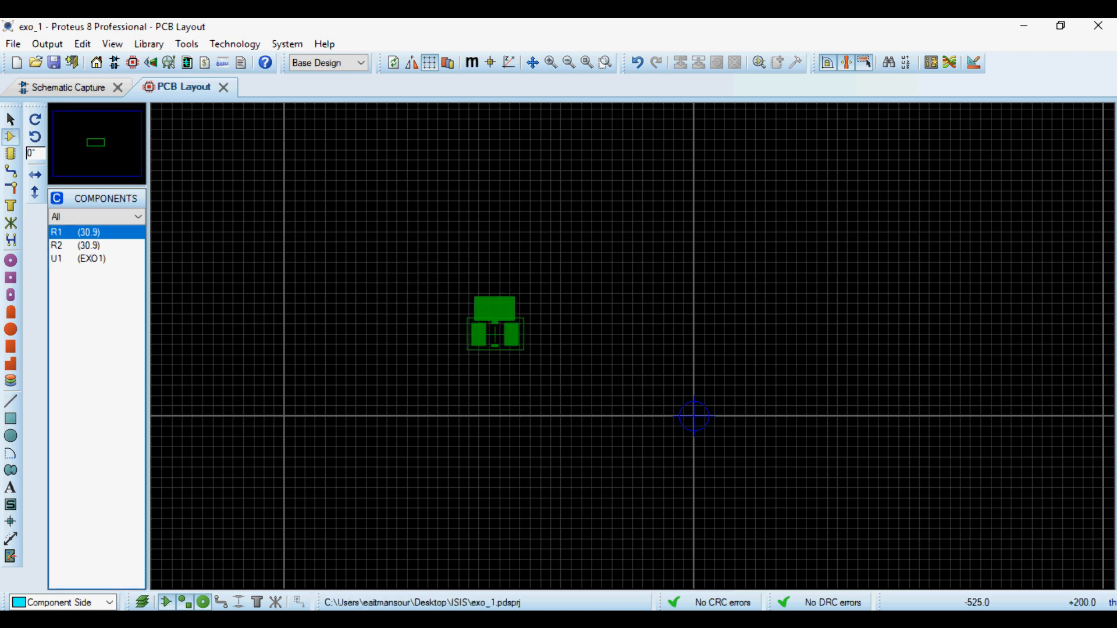
left_click(495, 333)
left_click(505, 447)
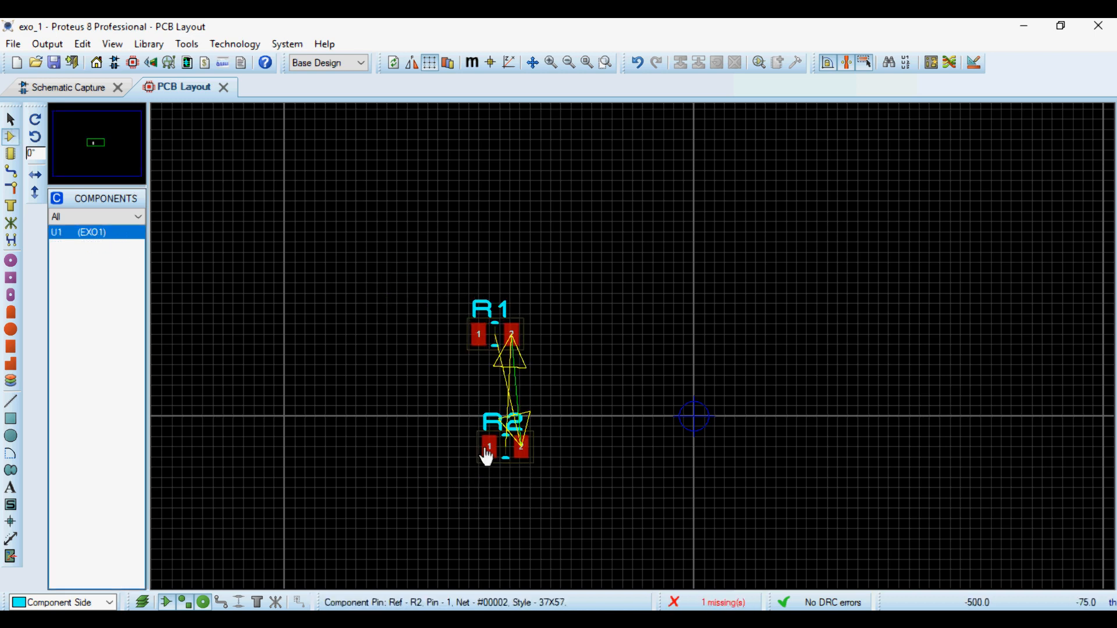
key("KP_Add")
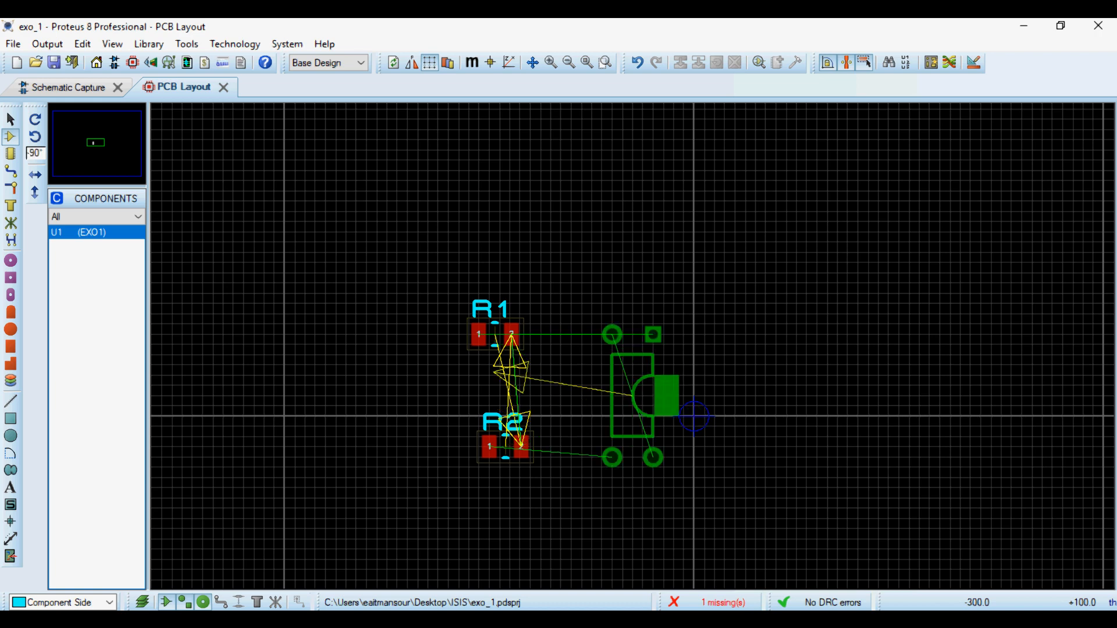
left_click(529, 375)
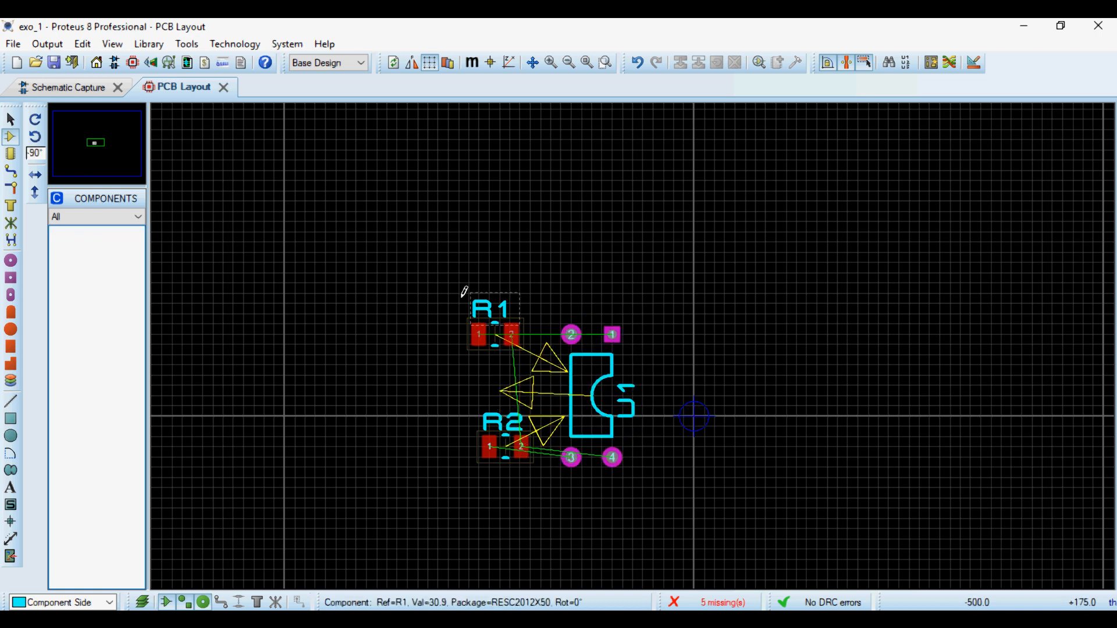
Move R1 above U1 next to pads 1 and 2 and rotate it by 180°
left_click_drag(478, 319, 571, 293)
key("KP_Subtract")
key("KP_Subtract")
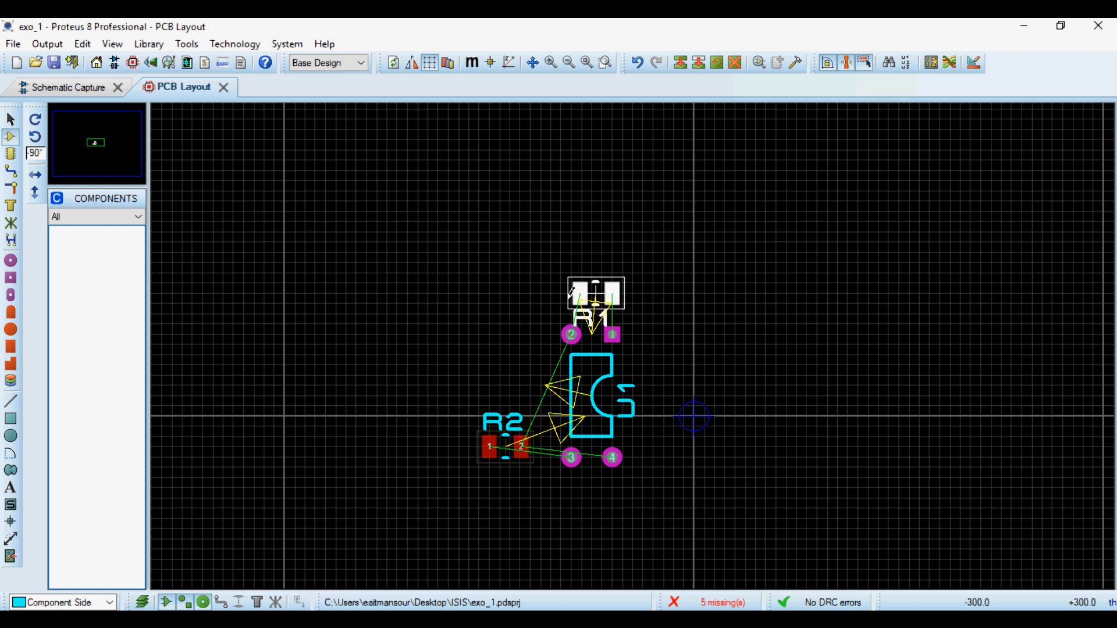
left_click(474, 274)
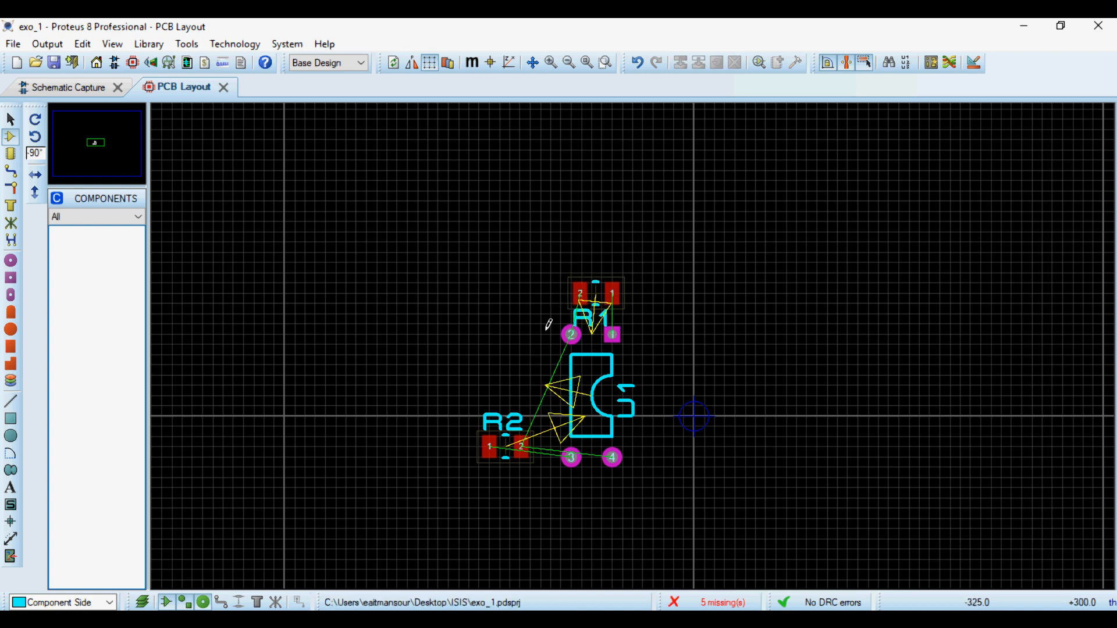
Move R2 below U1 next to pads 3 and 4
right_click(492, 460)
left_click(573, 29)
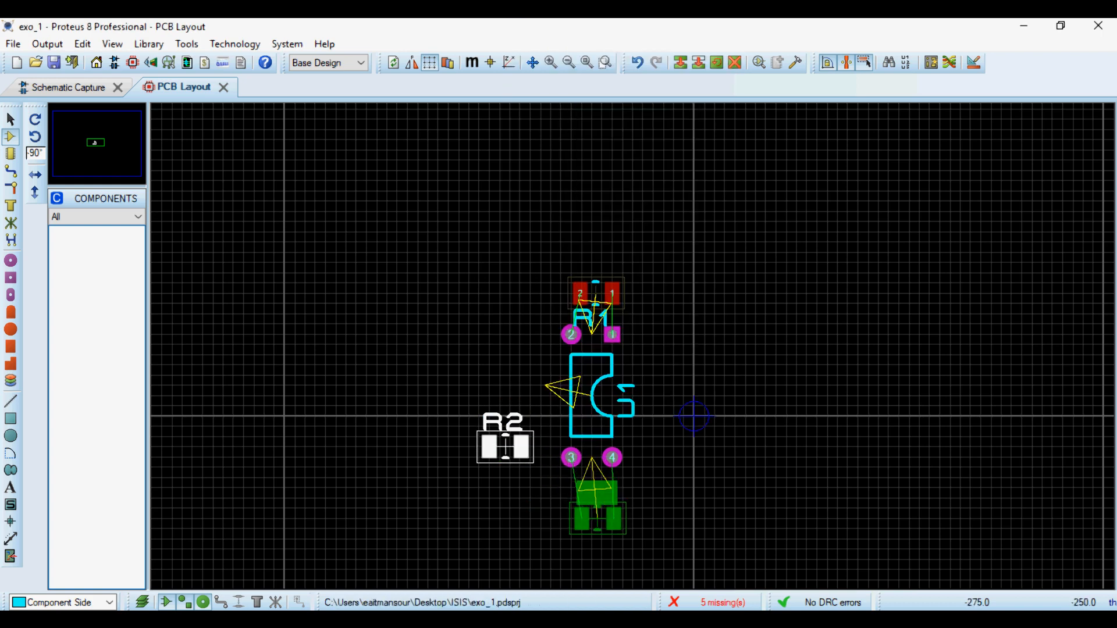
left_click(597, 509)
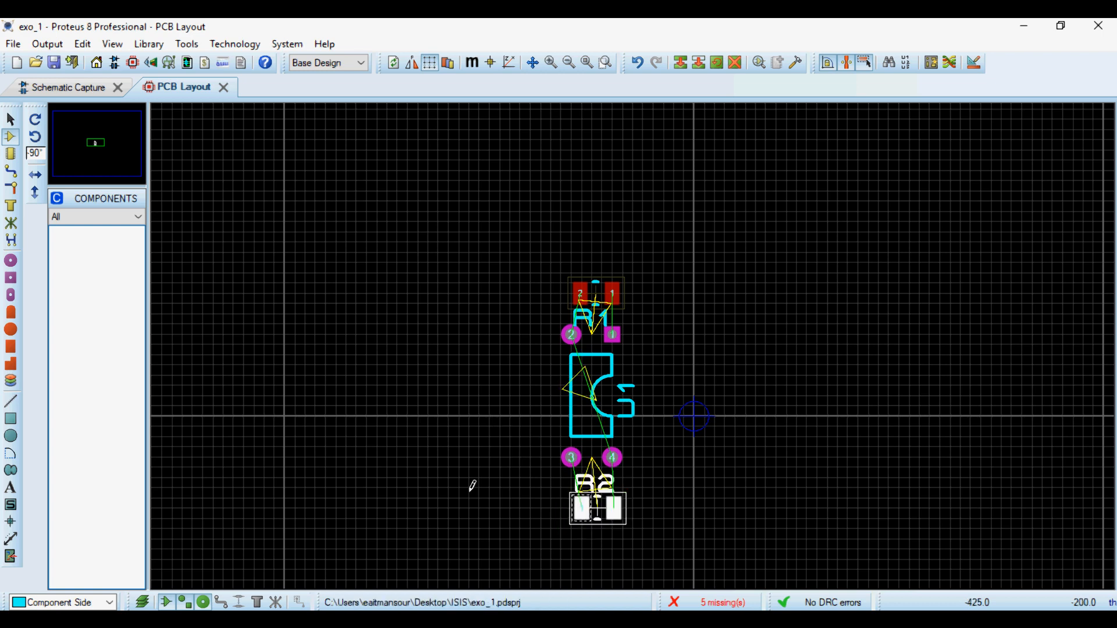
left_click(470, 490)
Rotate the three components together so R1 sits left and R2 right of U1, and move the group left of the origin
left_click_drag(530, 200, 673, 578)
key("KP_Subtract")
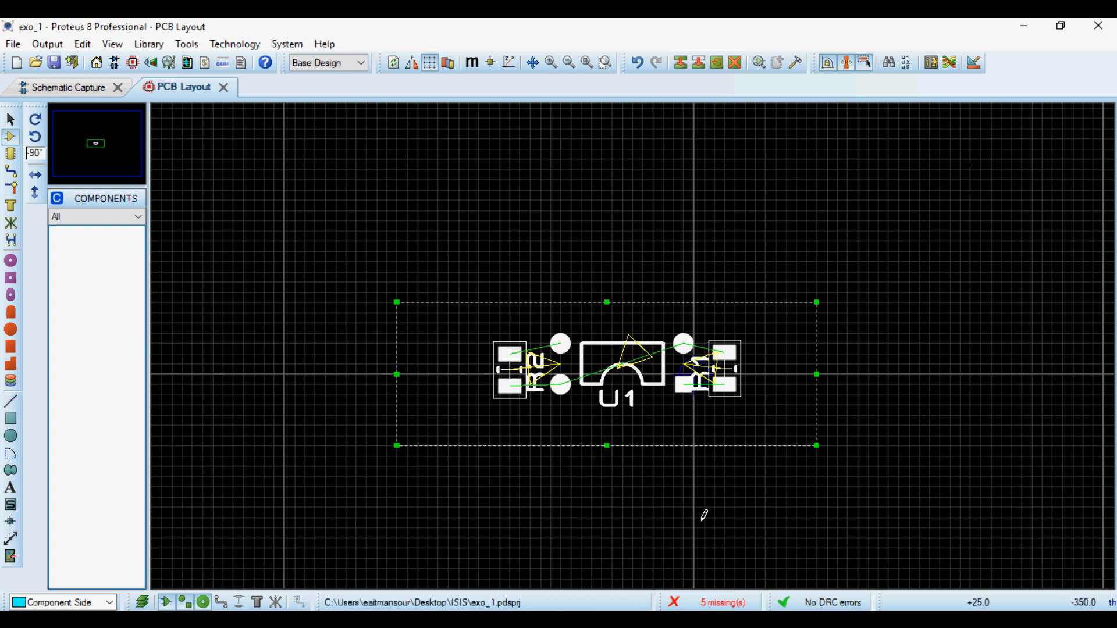
key("KP_Subtract")
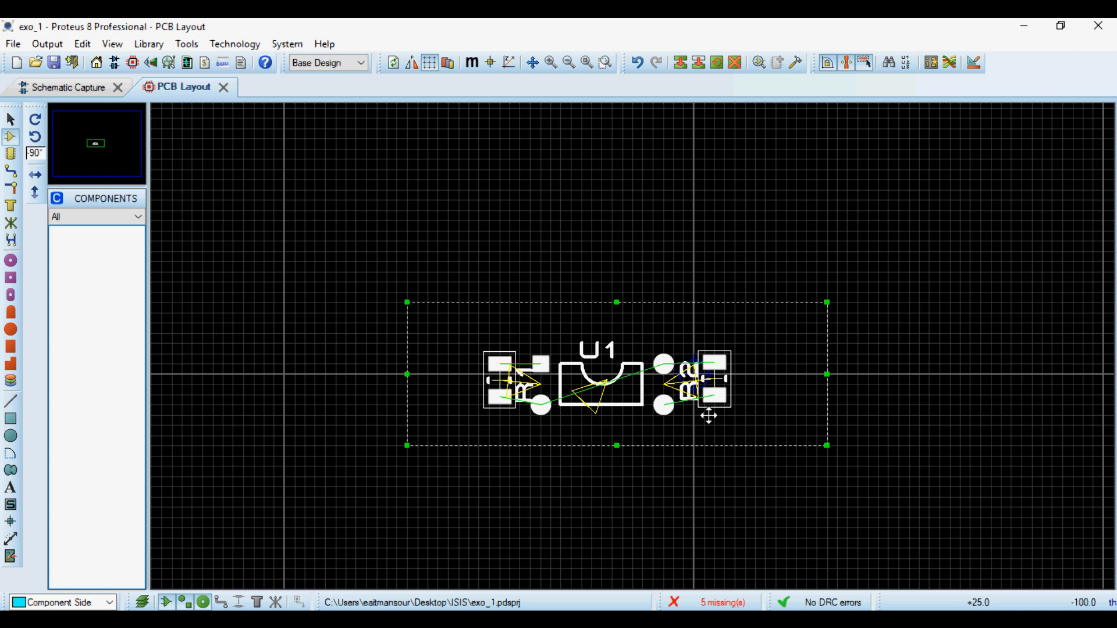
left_click_drag(568, 374, 487, 334)
left_click(549, 378)
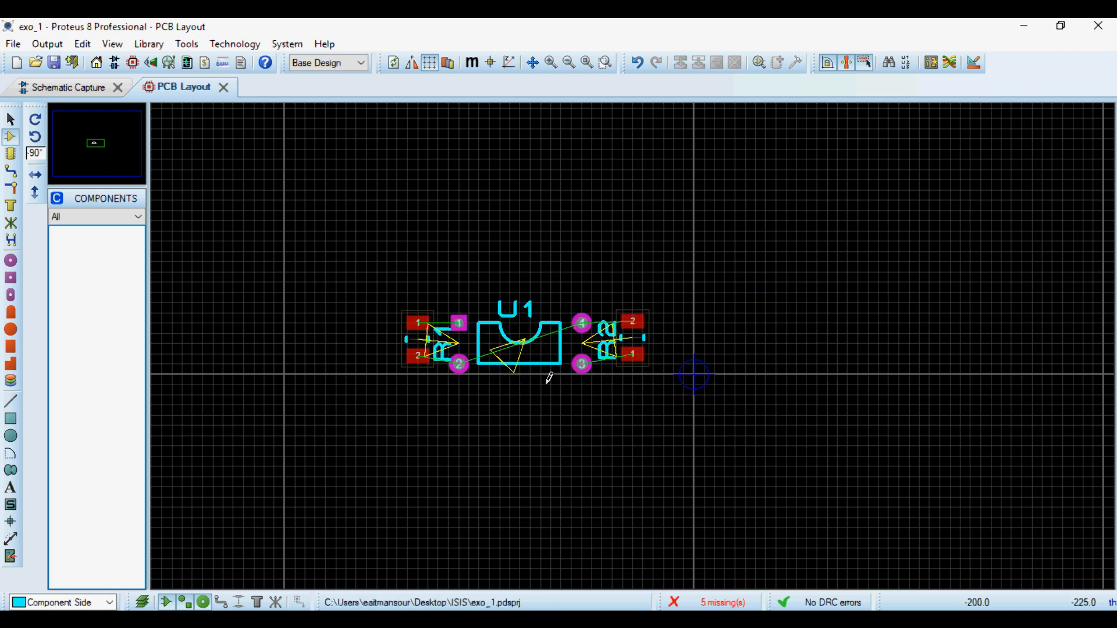
scroll(527, 346, "up", 4)
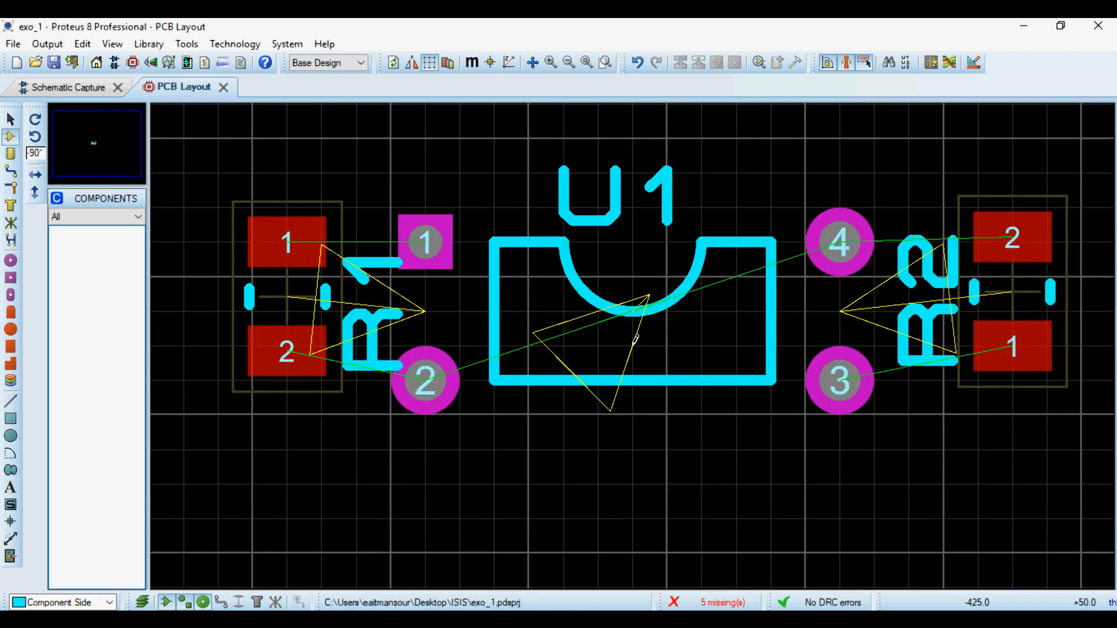